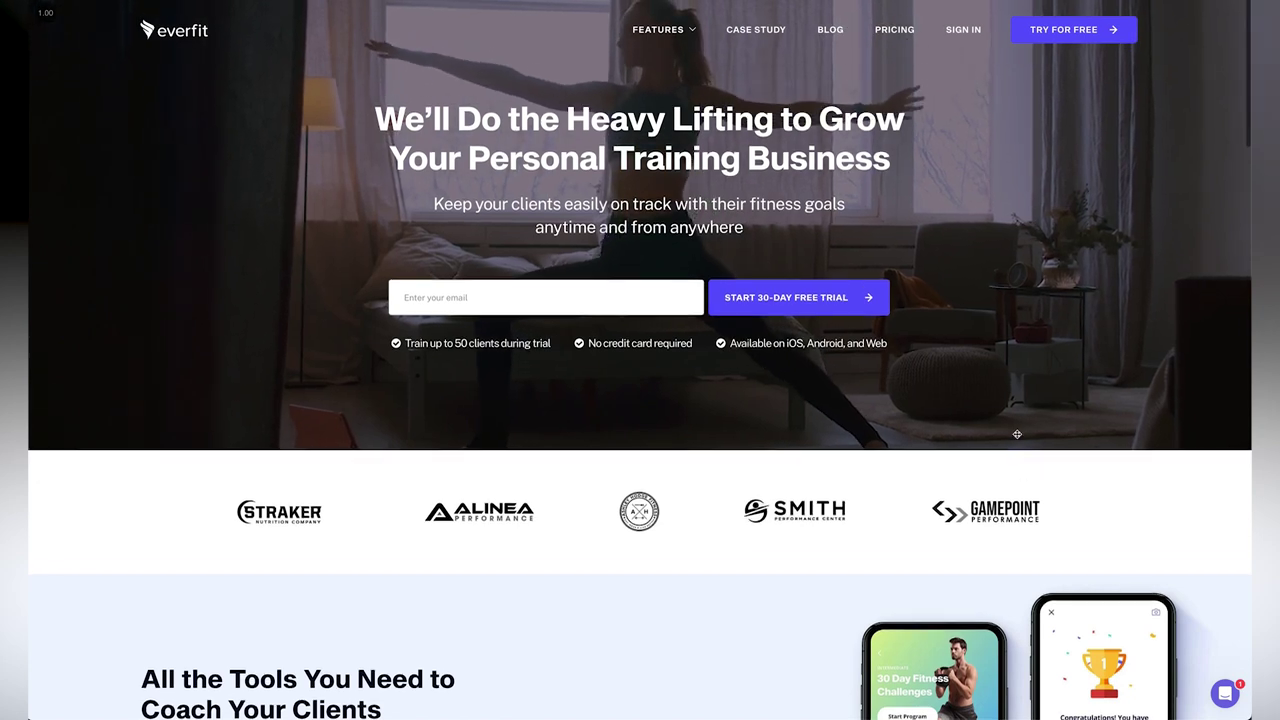
Scroll through the current page, then go to the PRICING plans page
scroll(1016, 434, "down", 2)
scroll(1016, 434, "down", 4)
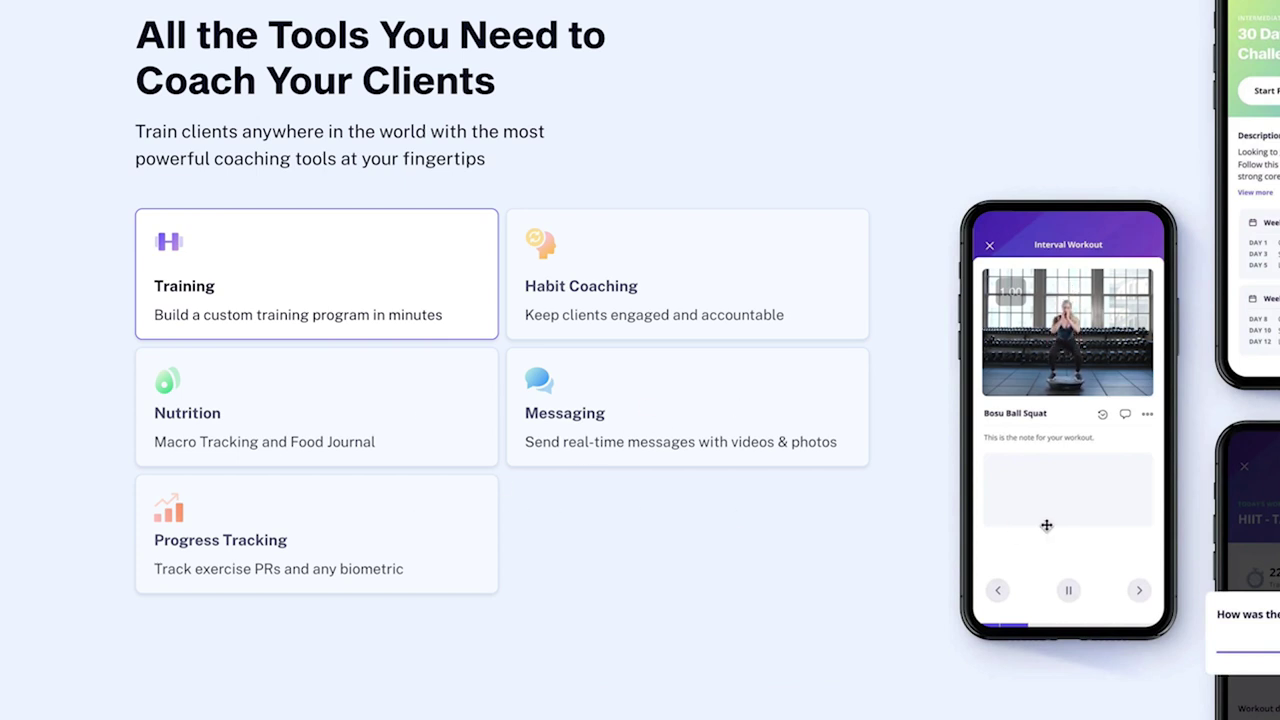
scroll(1249, 290, "down", 5)
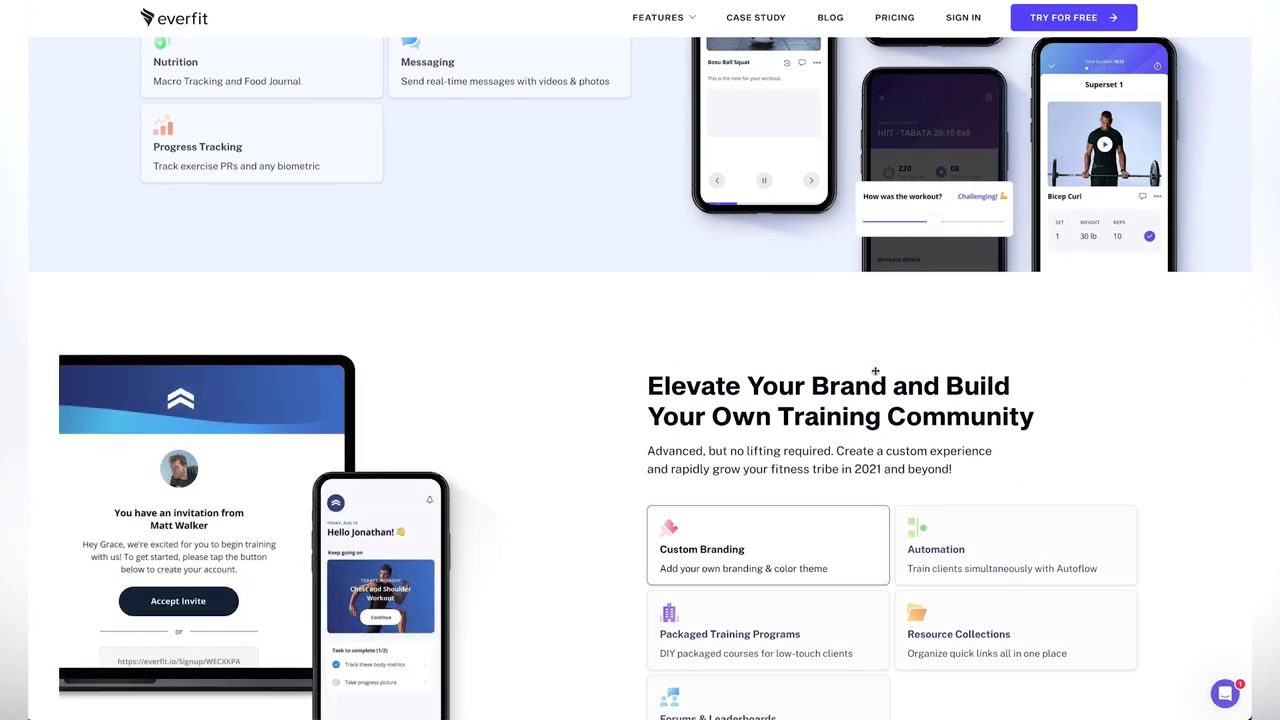
scroll(874, 372, "down", 2)
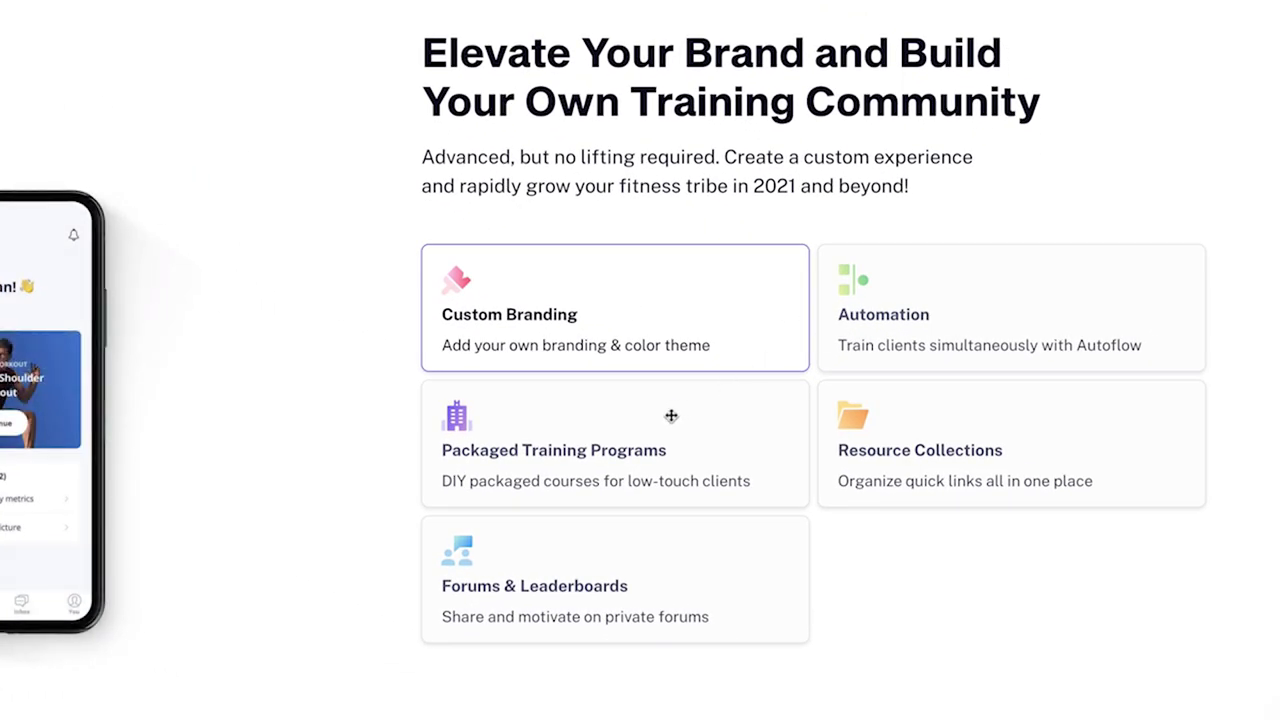
scroll(753, 436, "down", 4)
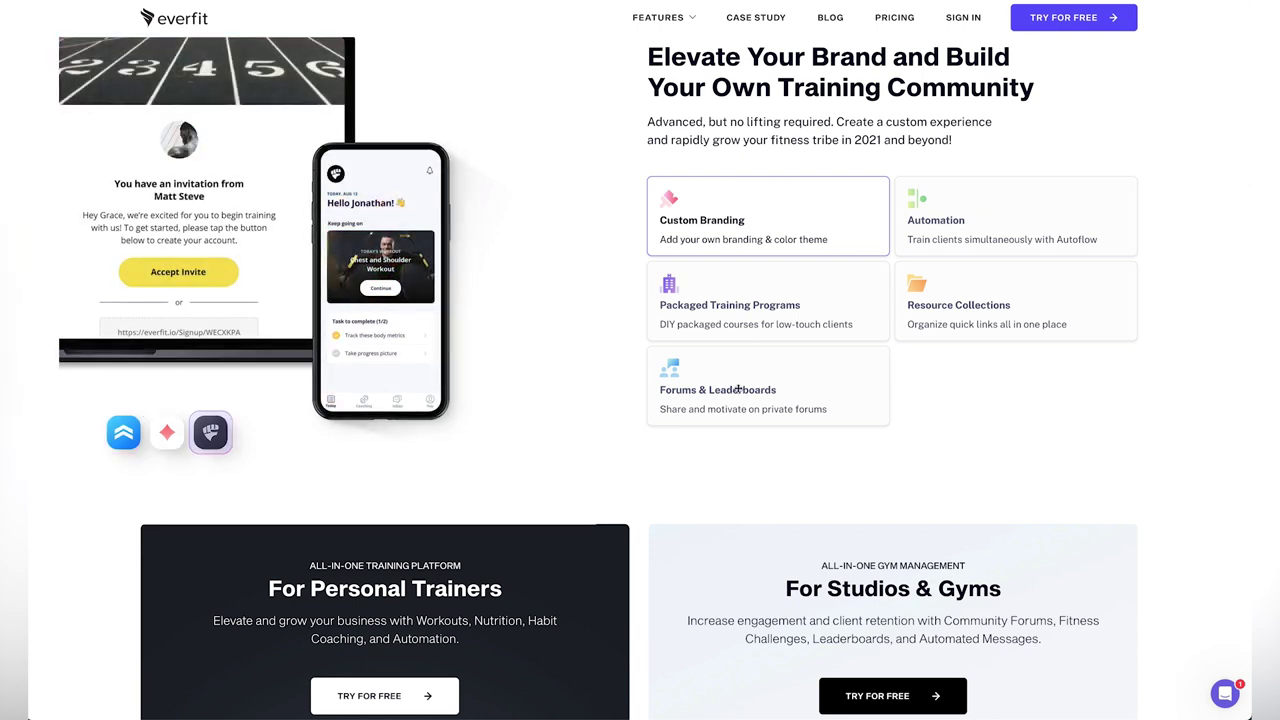
scroll(750, 379, "down", 3)
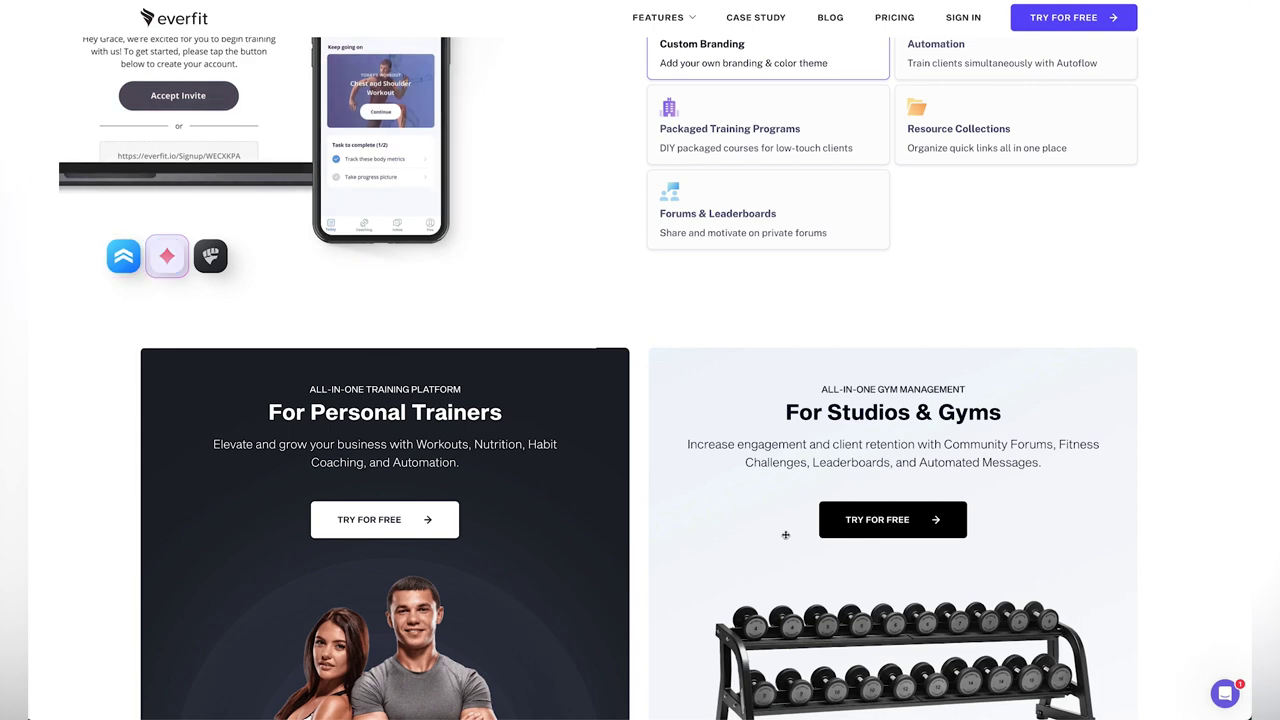
scroll(924, 420, "down", 9)
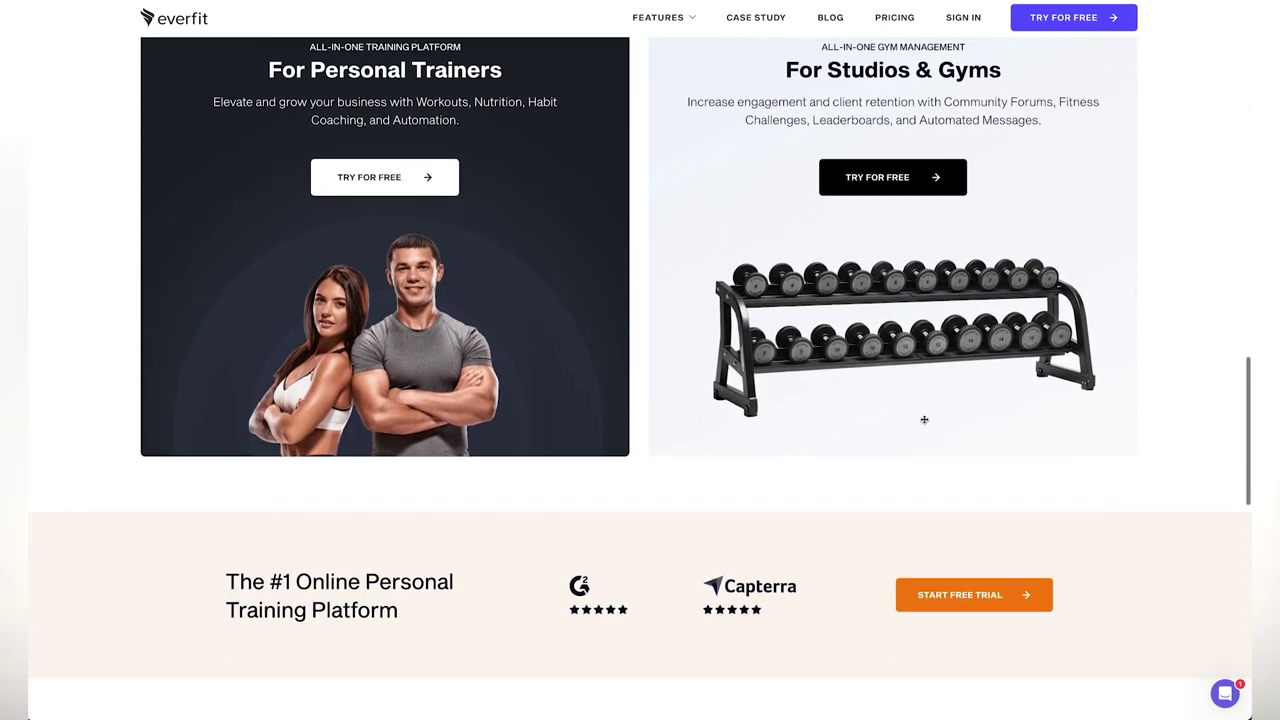
scroll(924, 420, "up", 20)
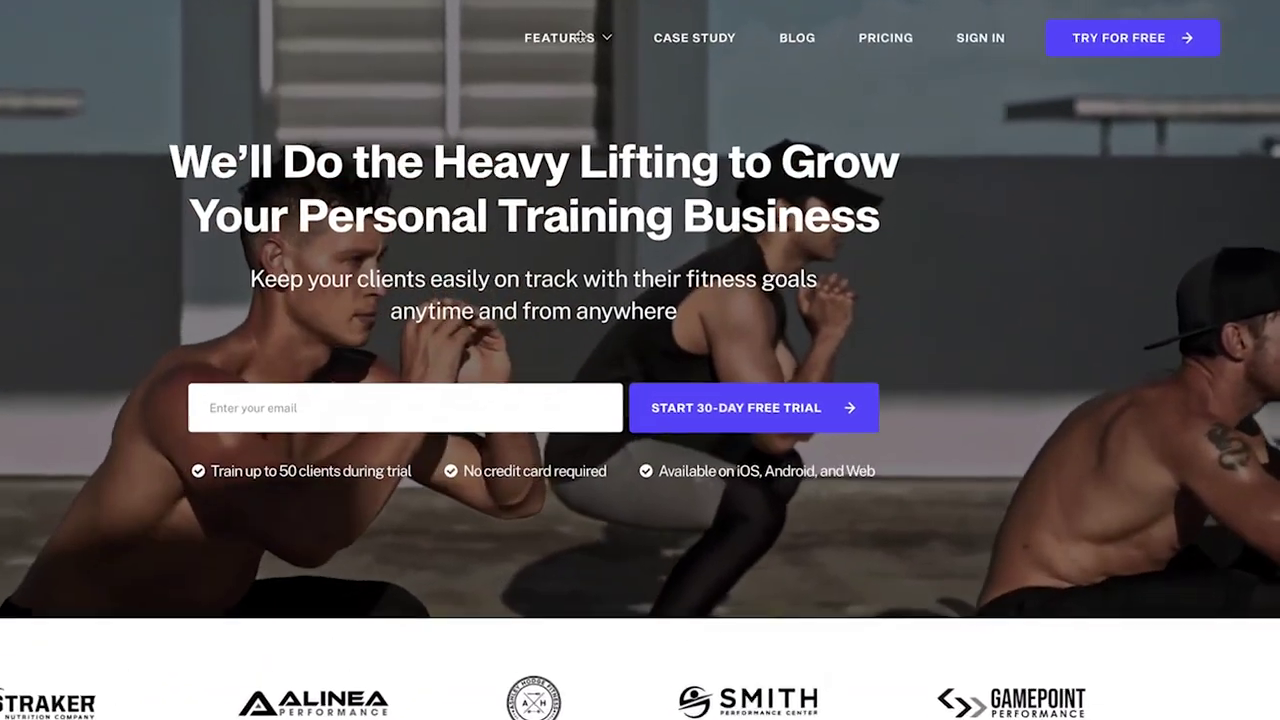
mouse_move(661, 35)
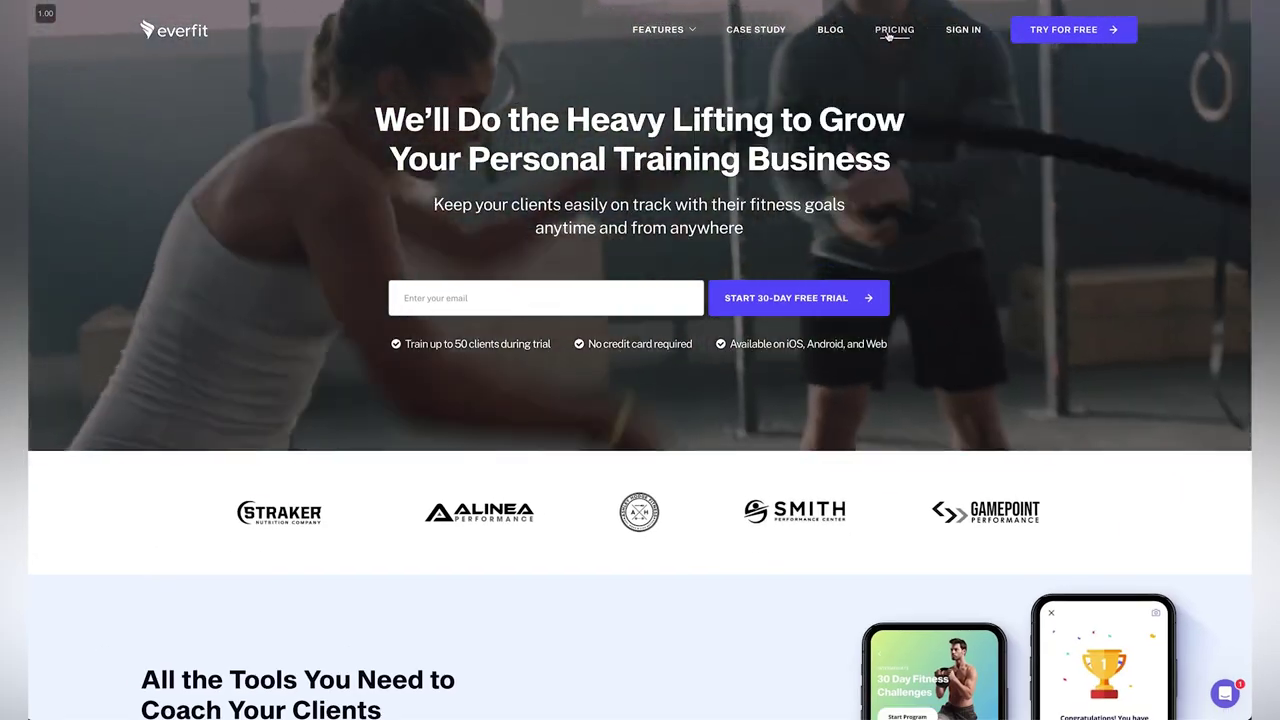
left_click(894, 31)
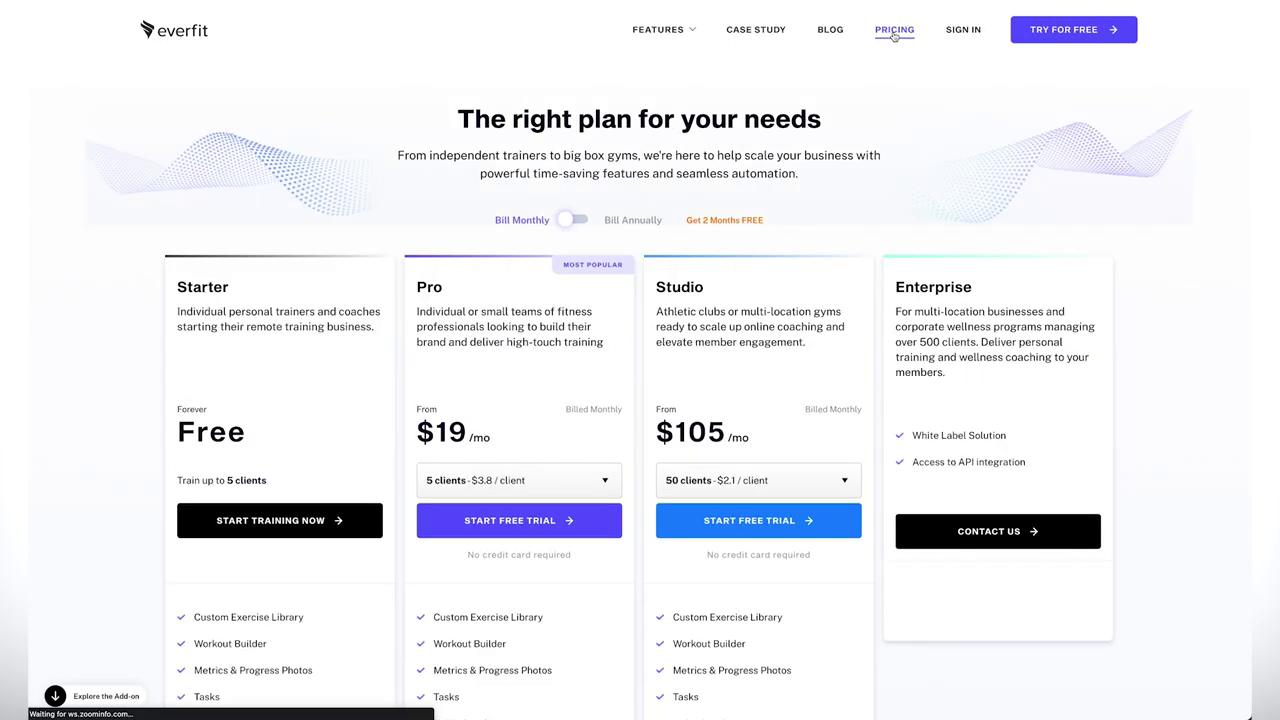
Switch the plan prices to annual billing and back to monthly to compare plans
scroll(748, 100, "down", 1)
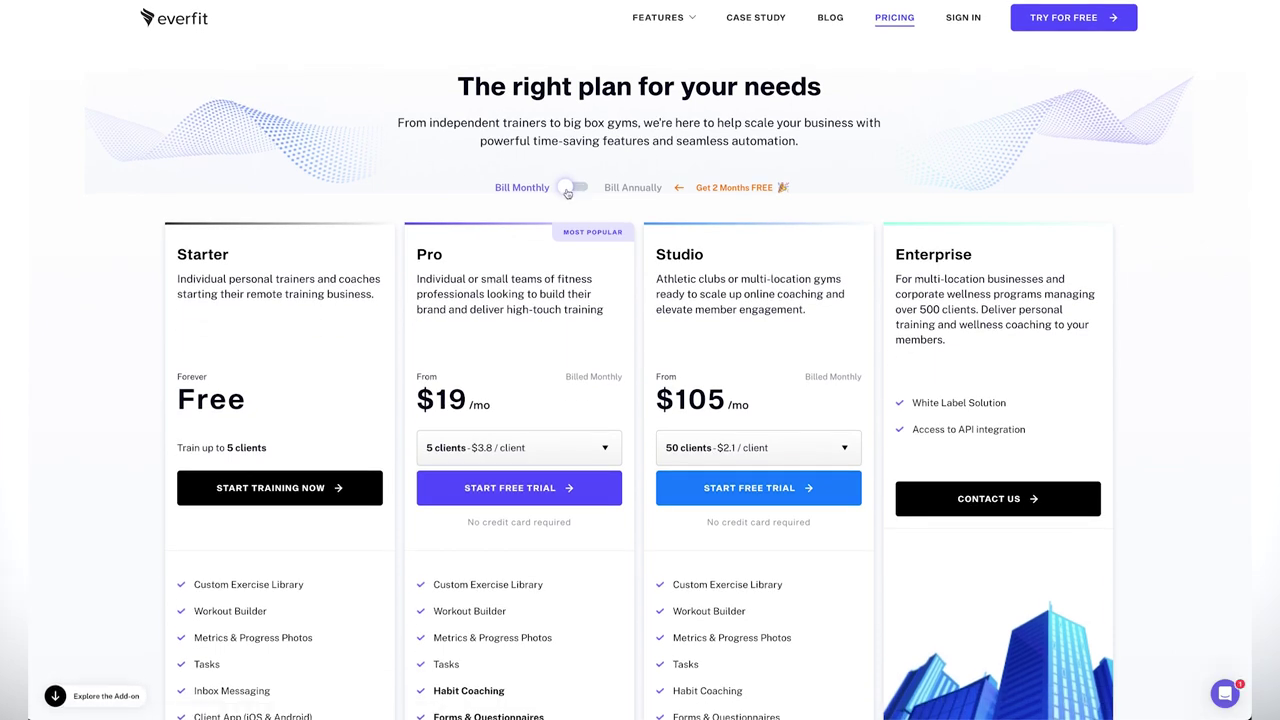
left_click(567, 191)
left_click(580, 191)
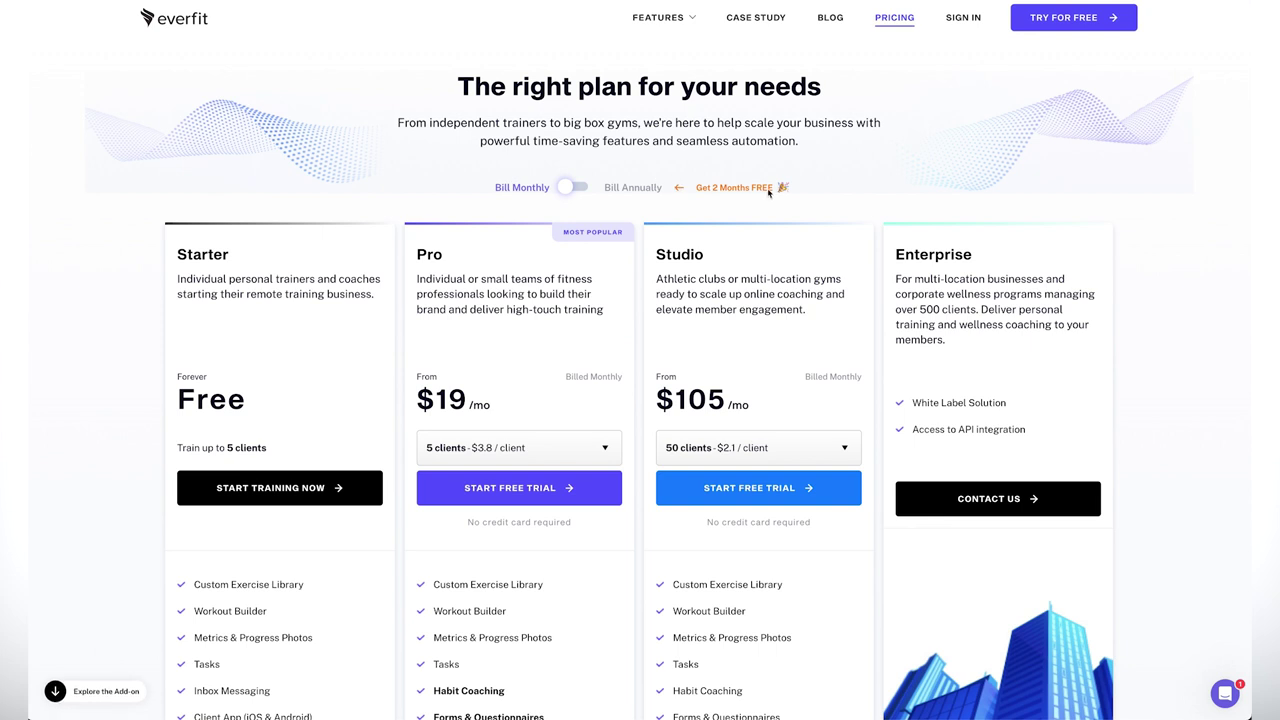
scroll(769, 193, "down", 2)
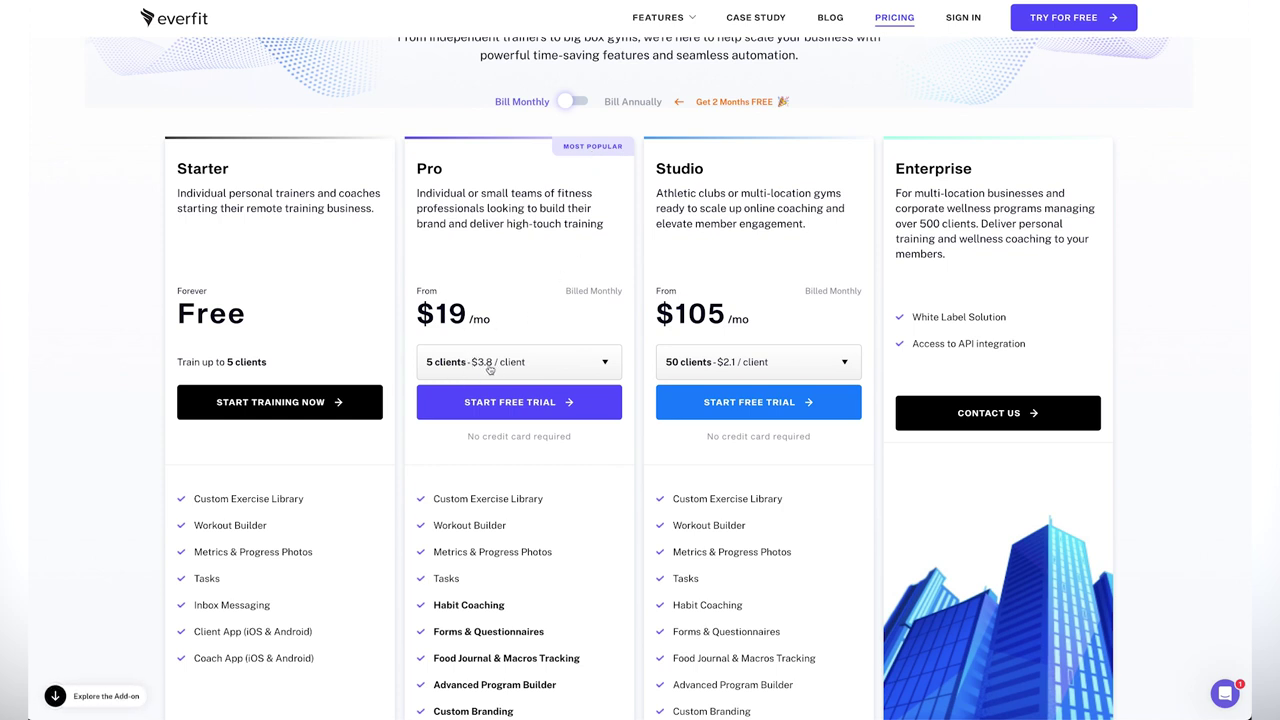
Step the Pro plan through the 10 ($29), 20 ($49) and 35 ($75) client tiers
scroll(515, 537, "down", 1)
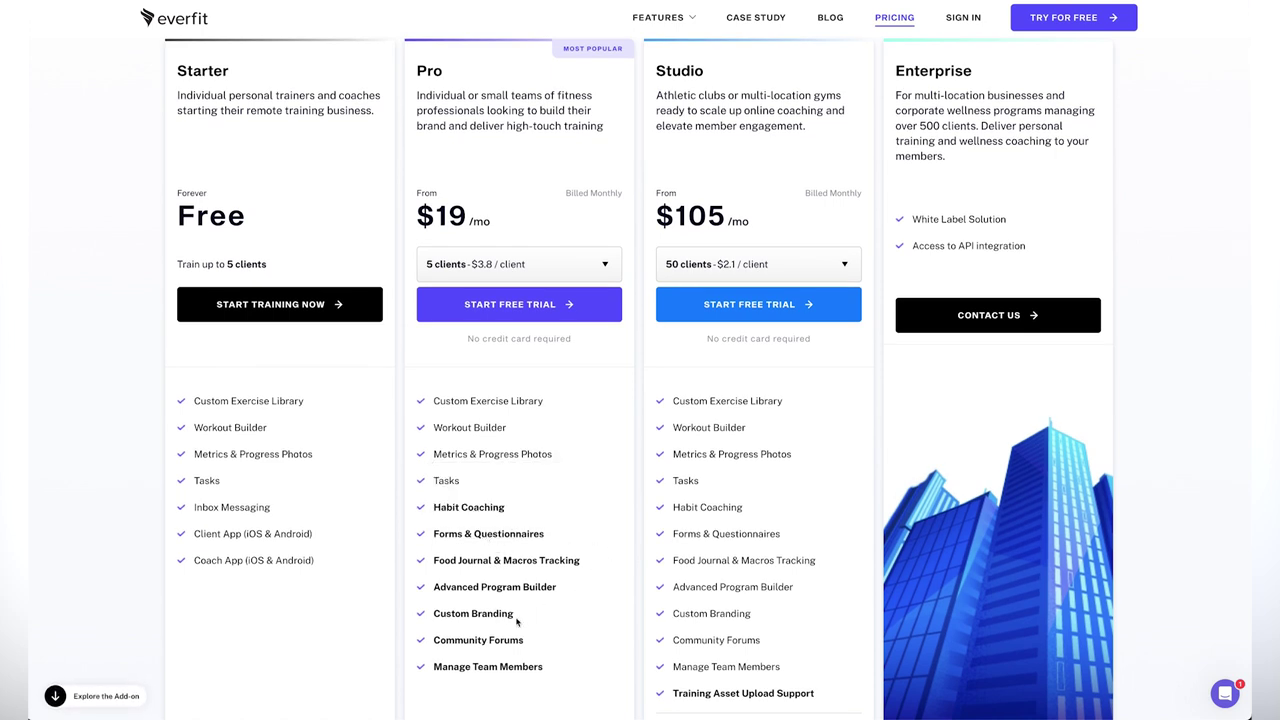
mouse_move(495, 663)
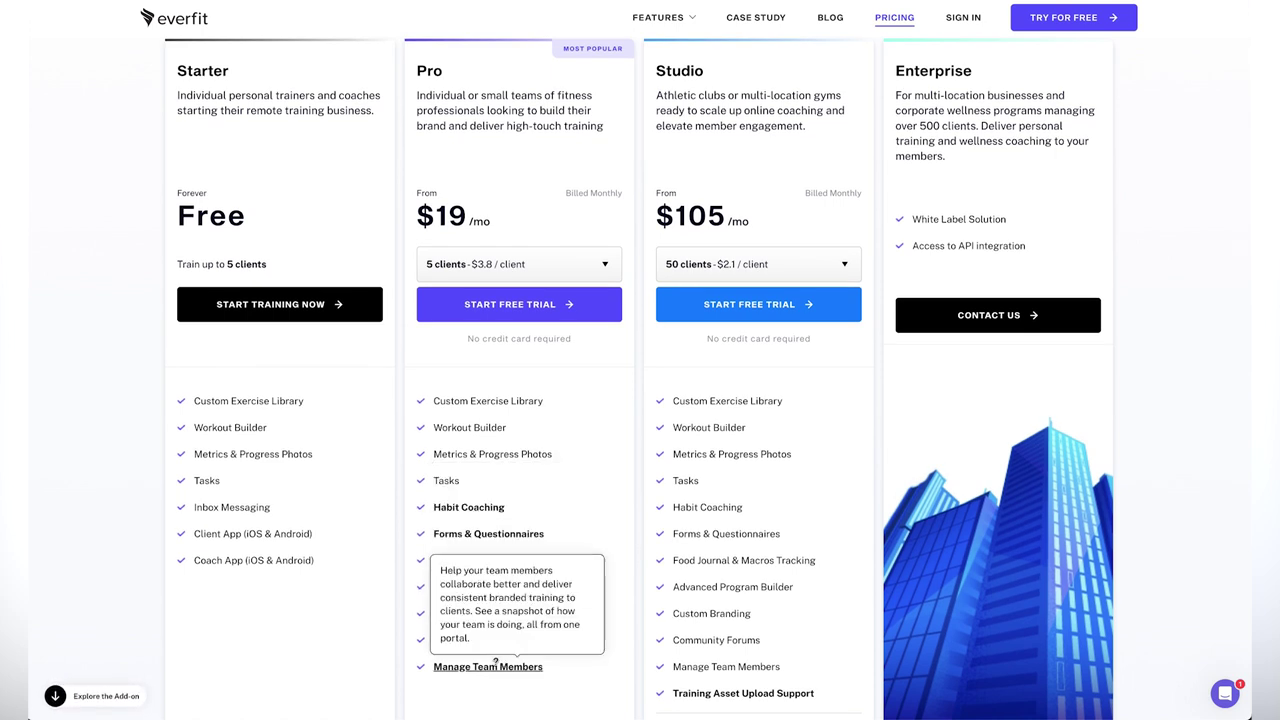
scroll(584, 668, "up", 1)
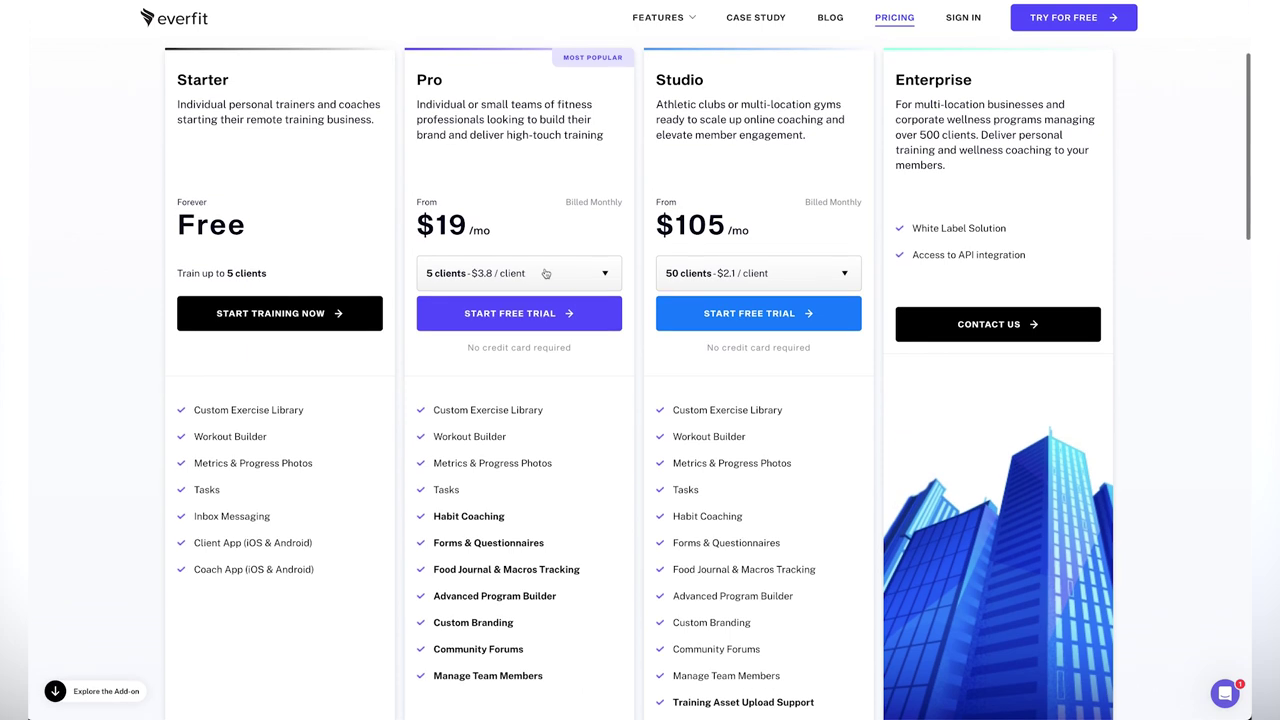
left_click(545, 274)
left_click(500, 362)
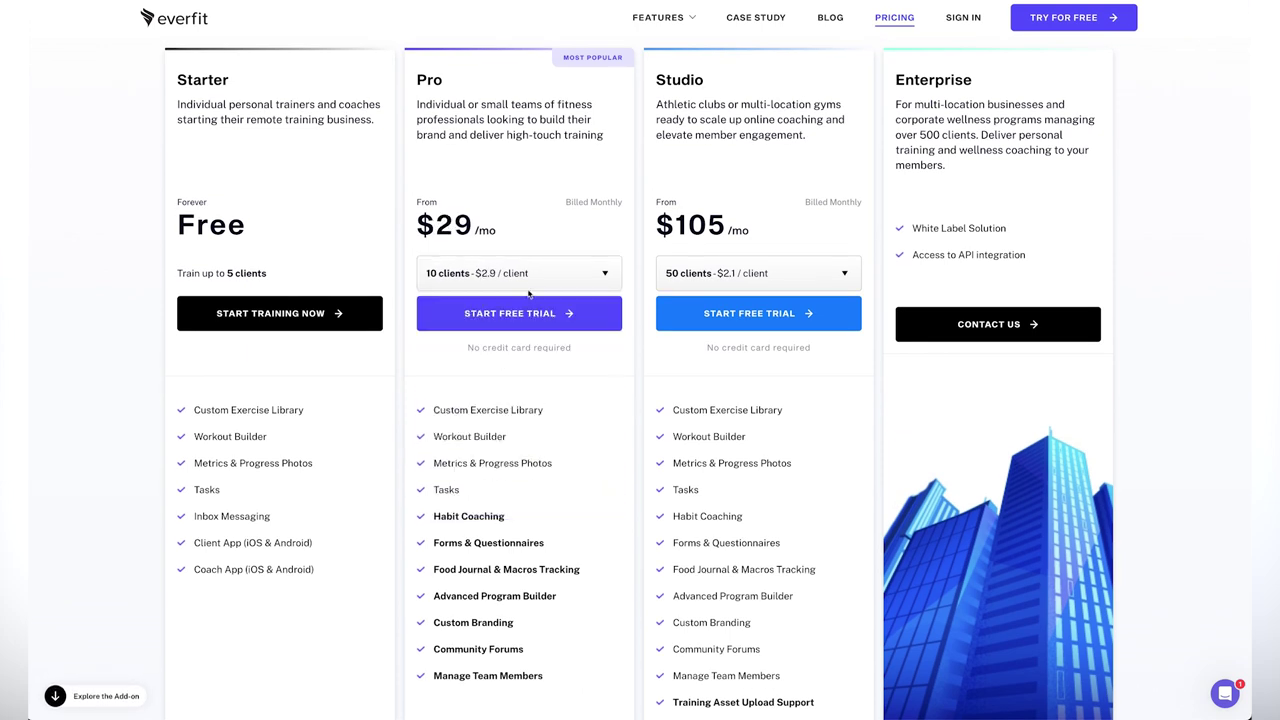
left_click(513, 270)
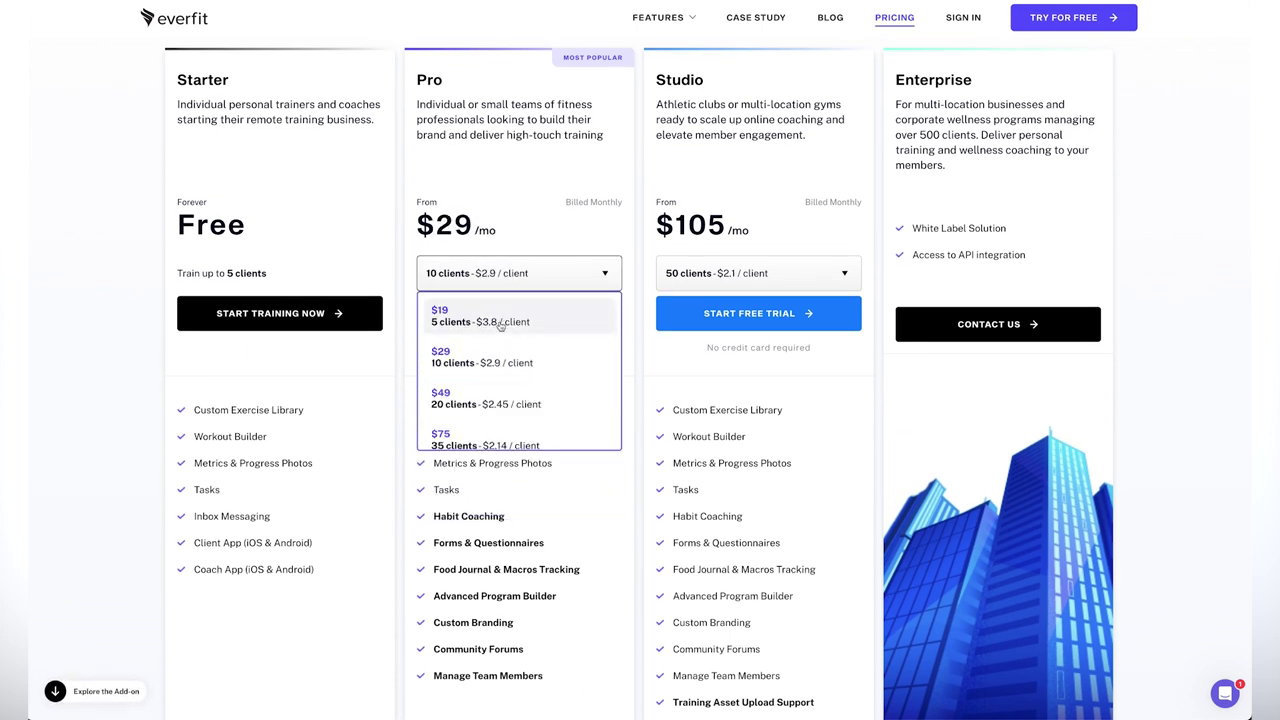
left_click(483, 392)
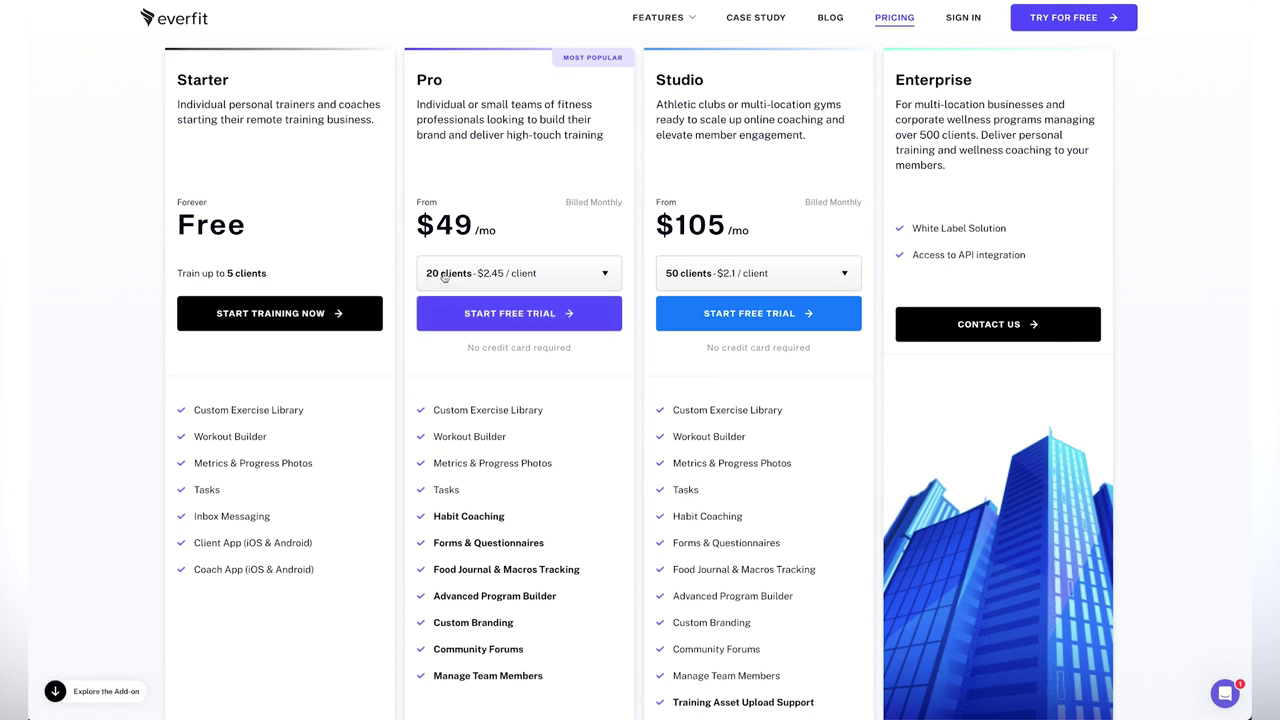
left_click(505, 274)
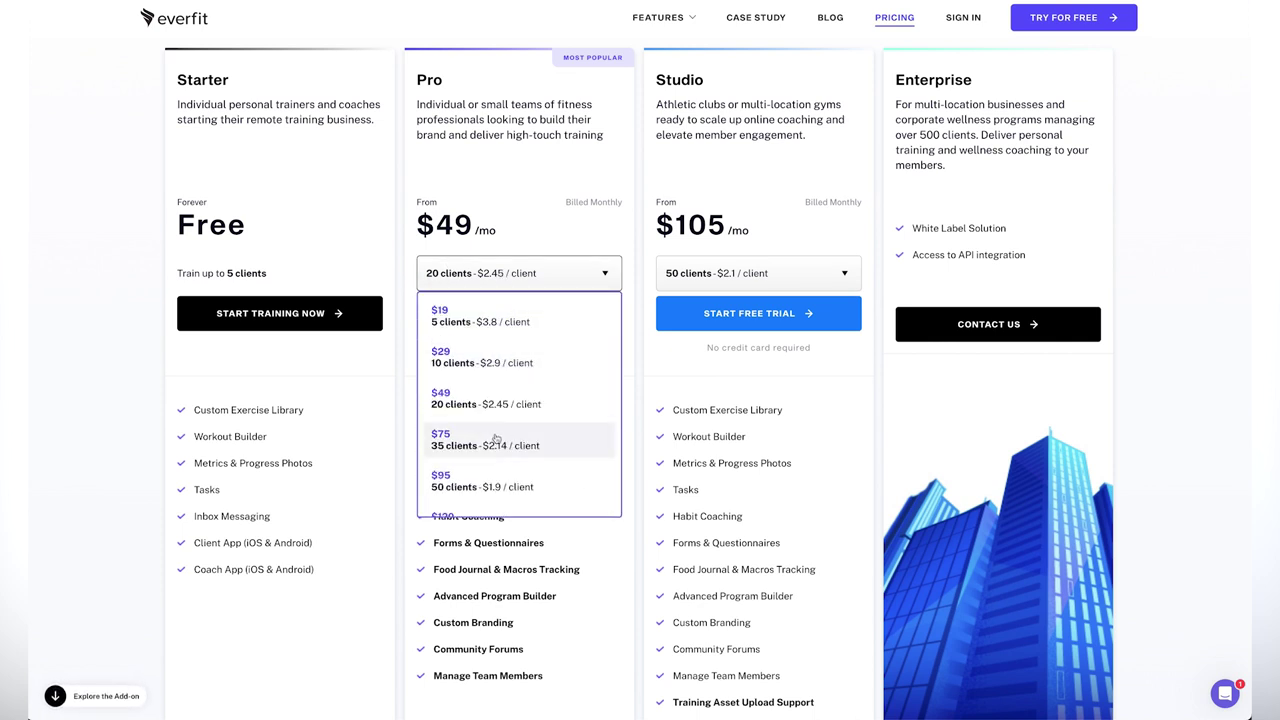
left_click(487, 446)
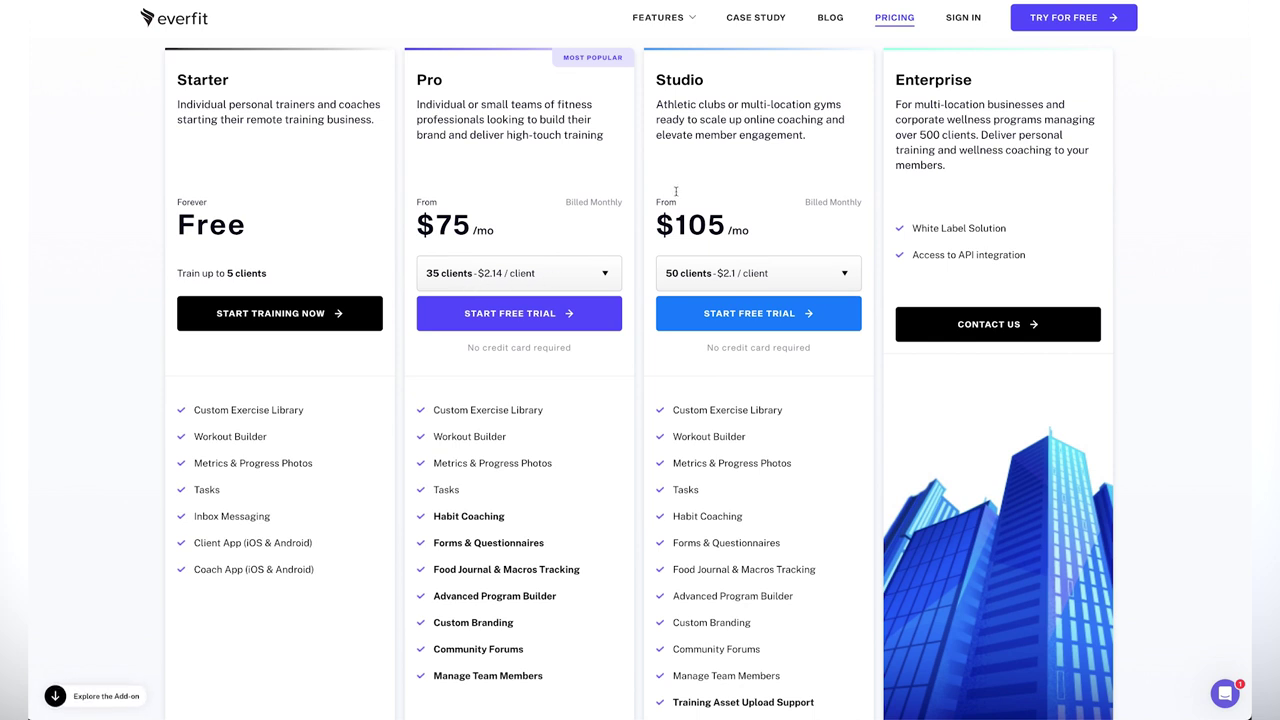
Scroll the plan cards to review the feature tooltips
scroll(762, 183, "up", 1)
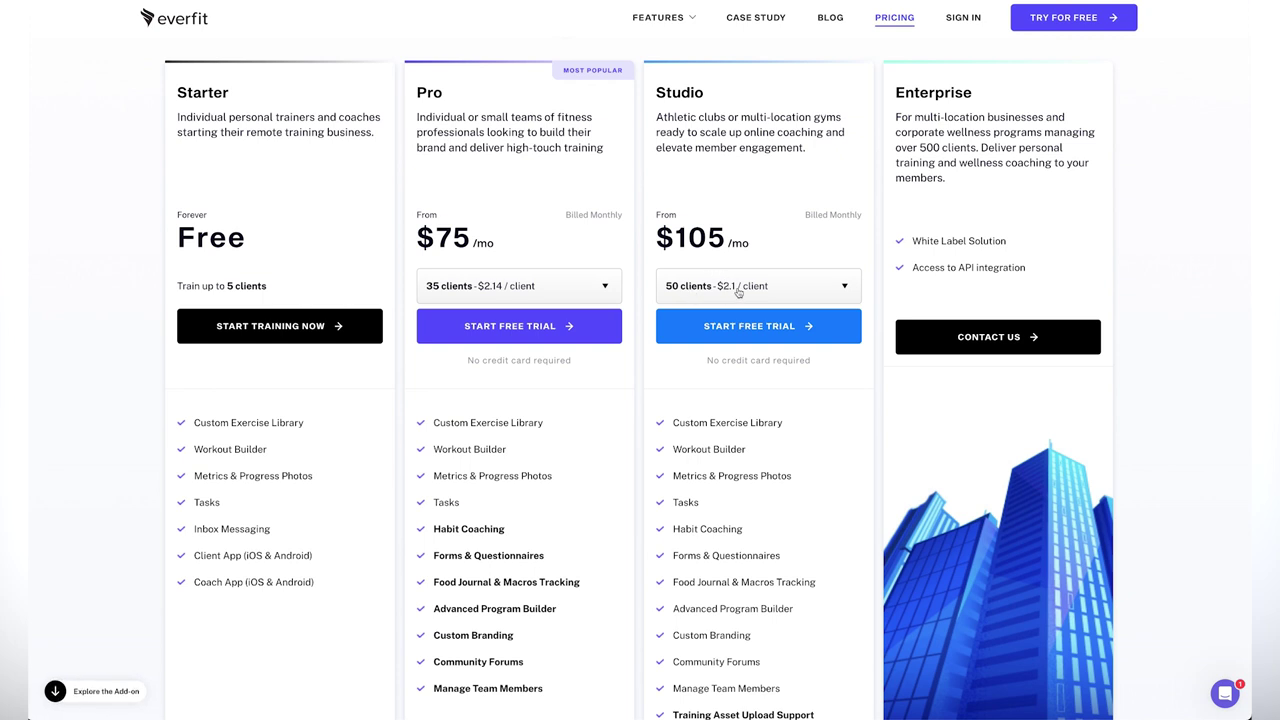
scroll(737, 349, "down", 3)
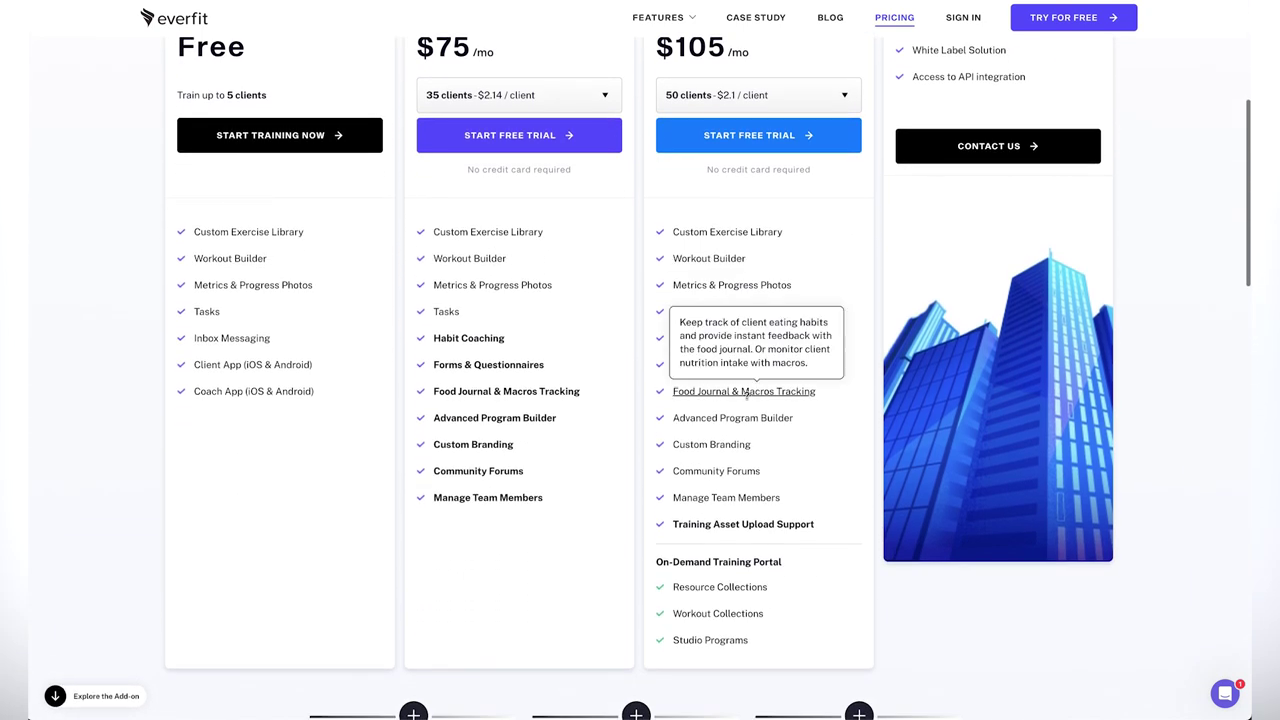
mouse_move(750, 582)
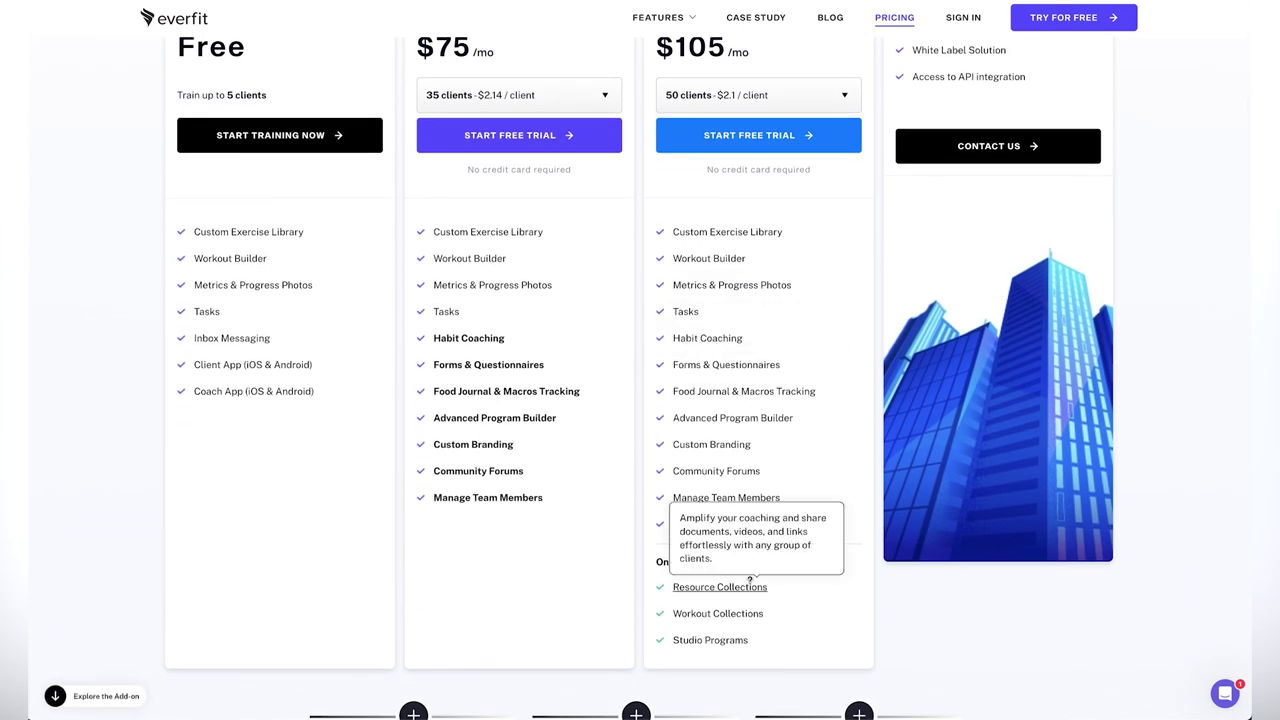
scroll(817, 594, "up", 4)
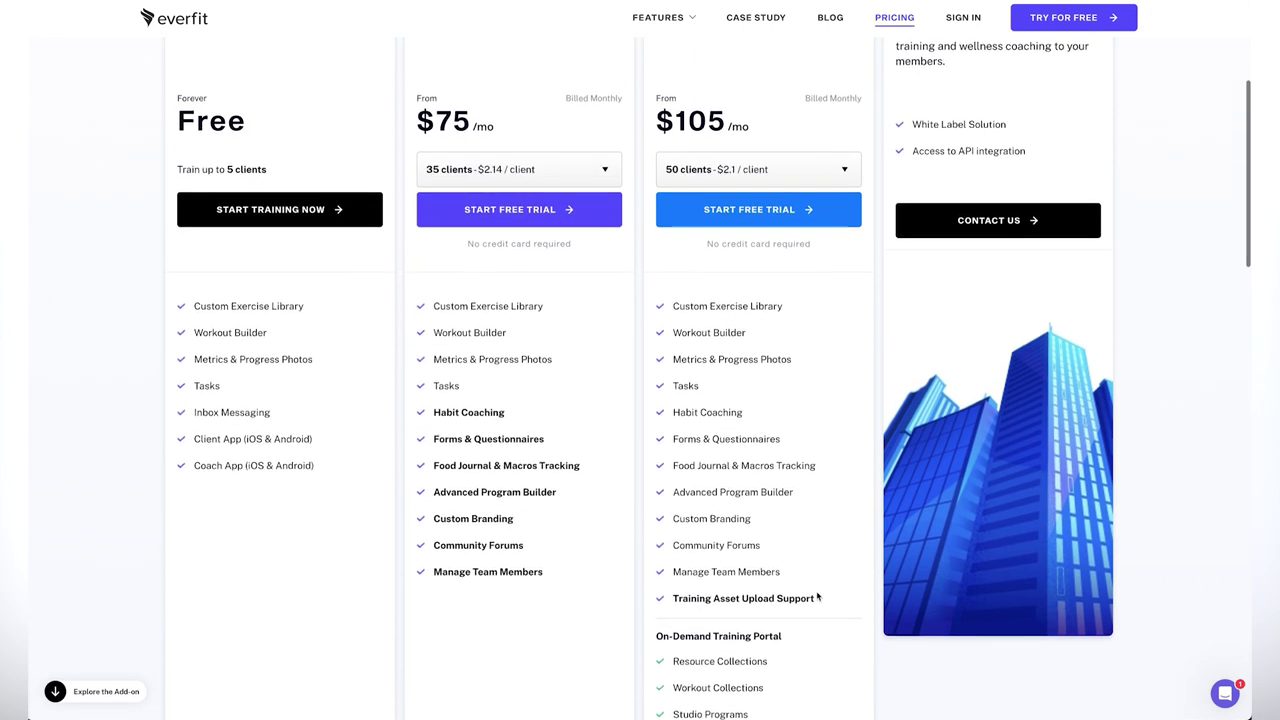
scroll(817, 596, "up", 3)
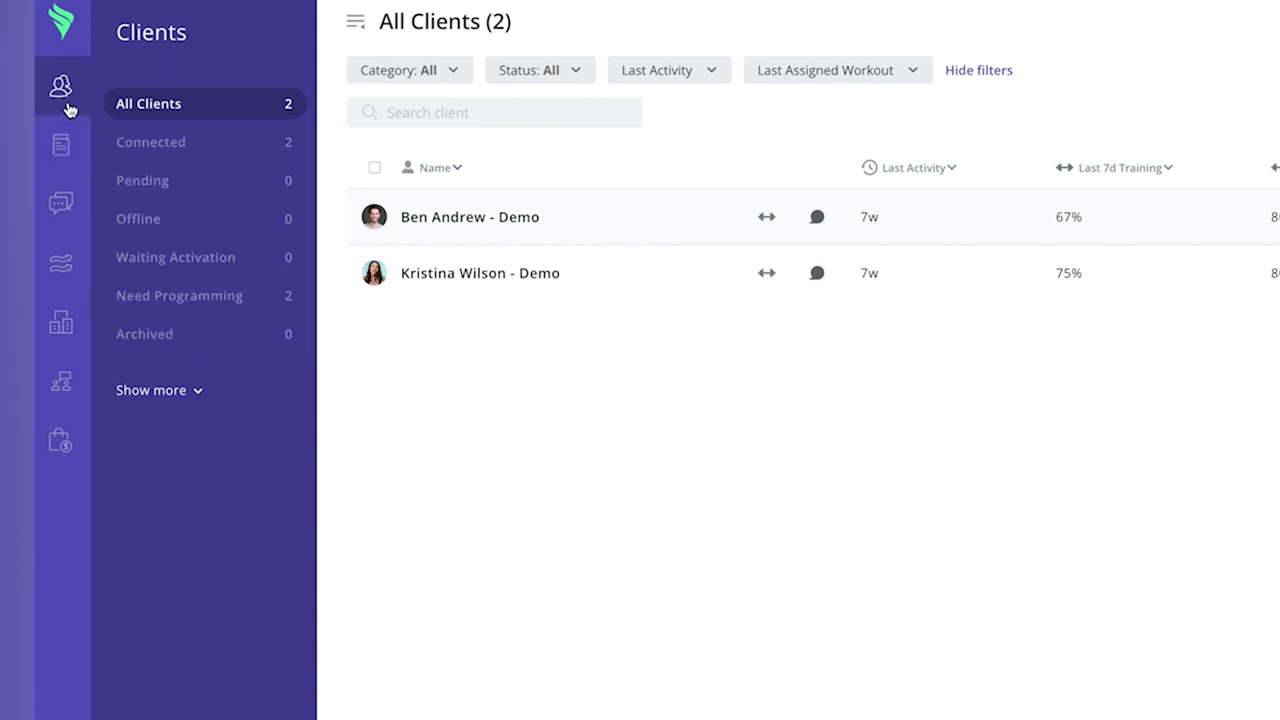
mouse_move(63, 147)
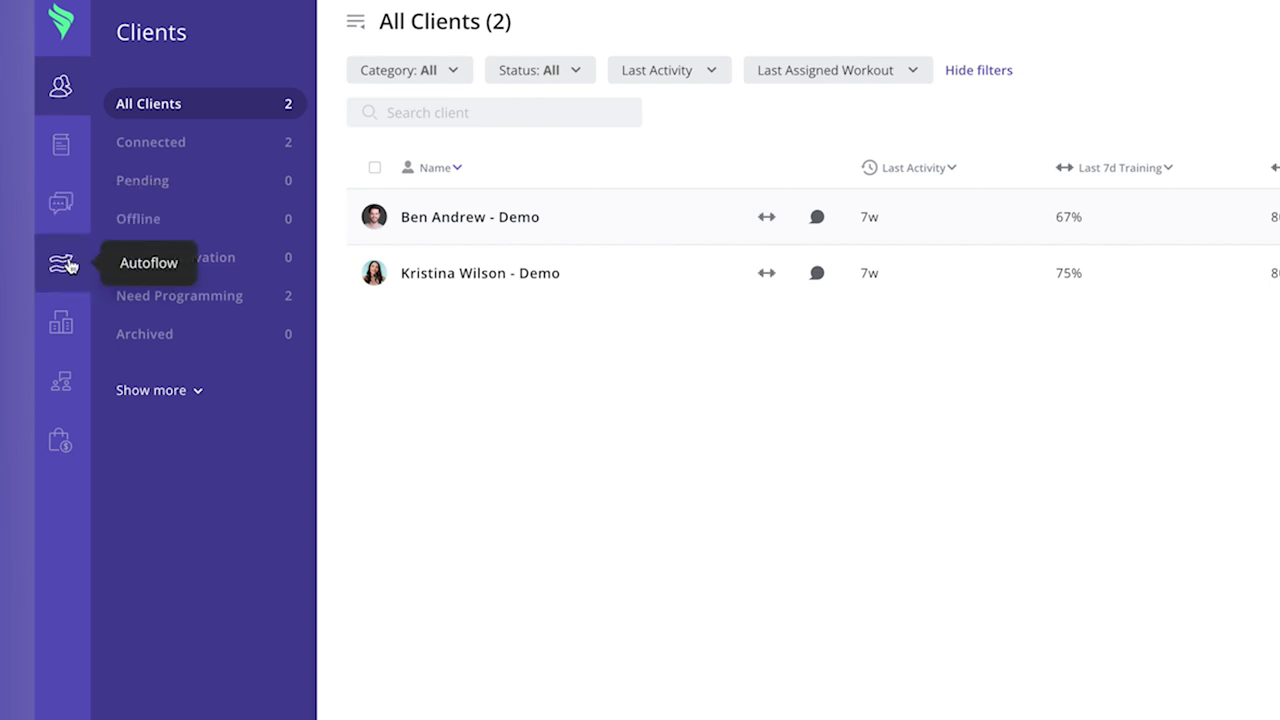
mouse_move(58, 330)
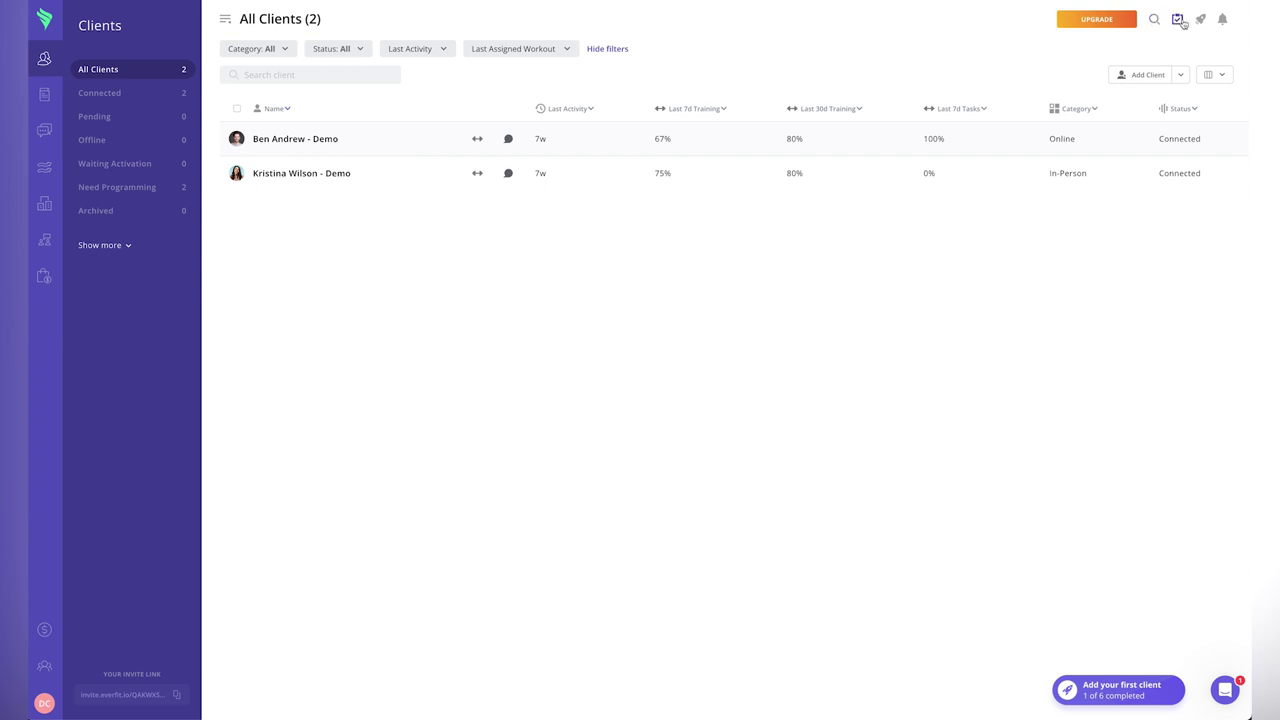
Open Your Tasks, then the rocket help menu with Help Center, guides and demo videos
left_click(1178, 20)
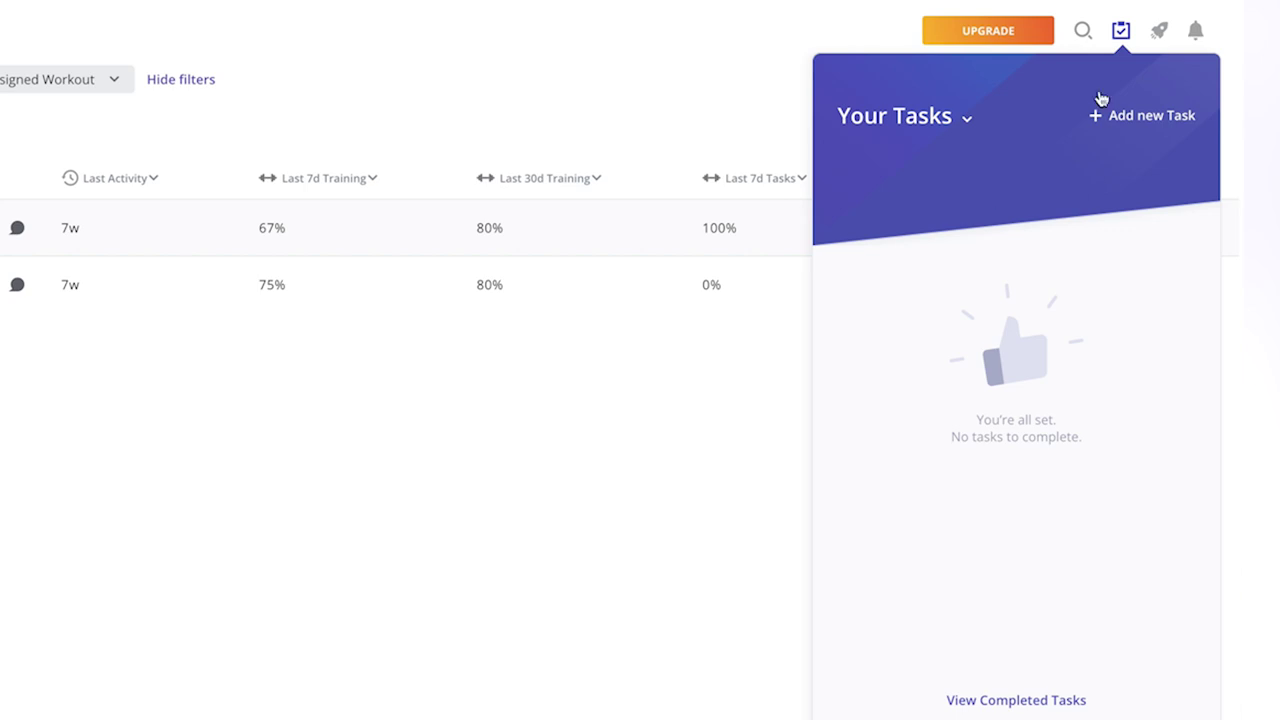
left_click(1159, 33)
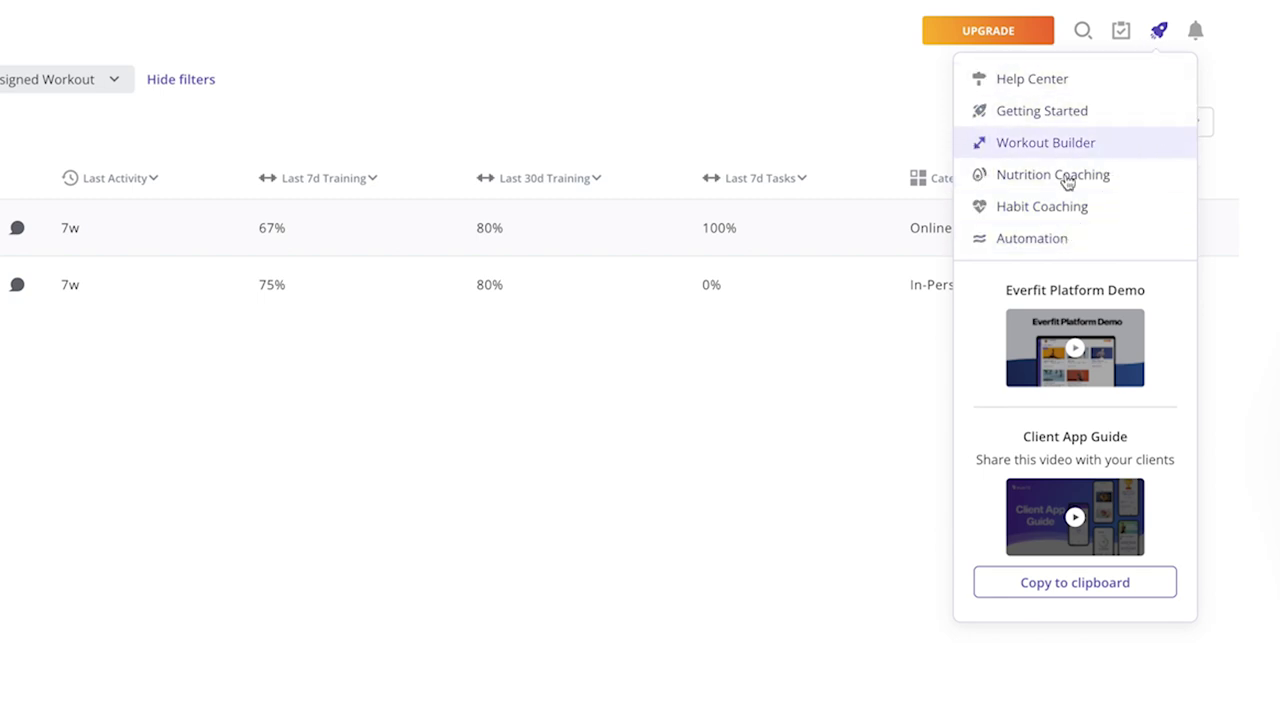
left_click(1194, 31)
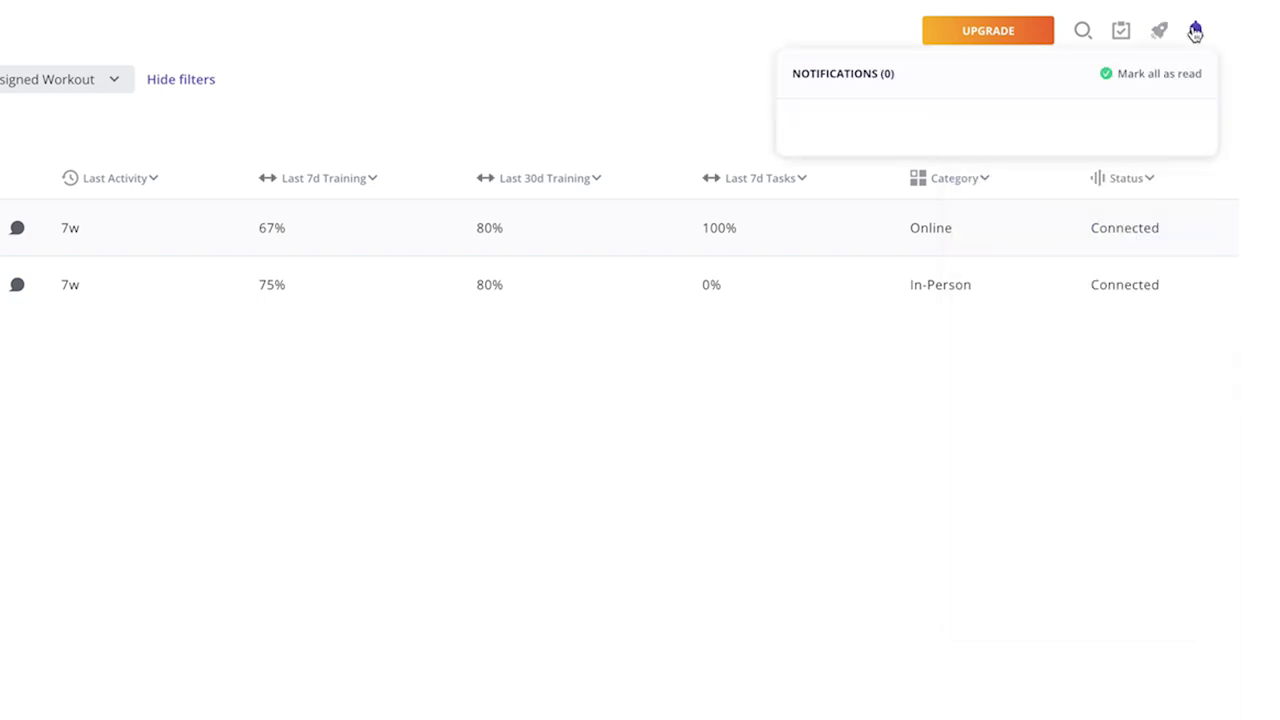
key("Escape")
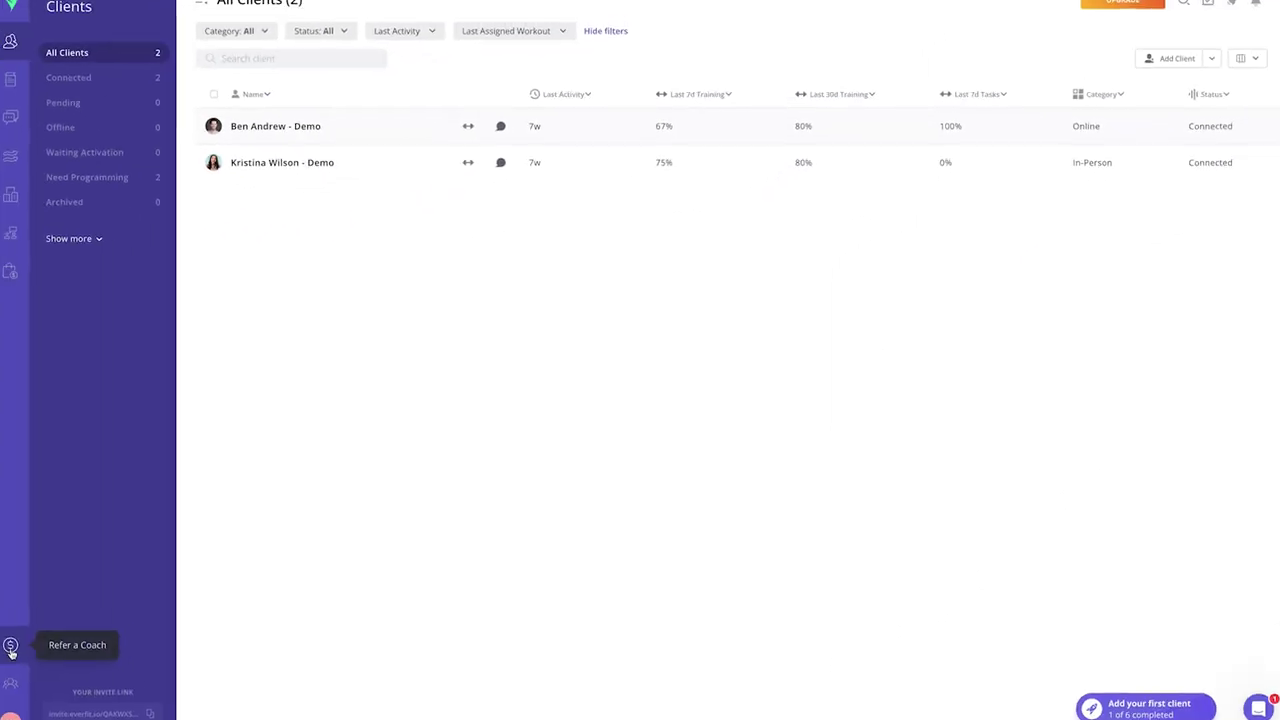
left_click(10, 718)
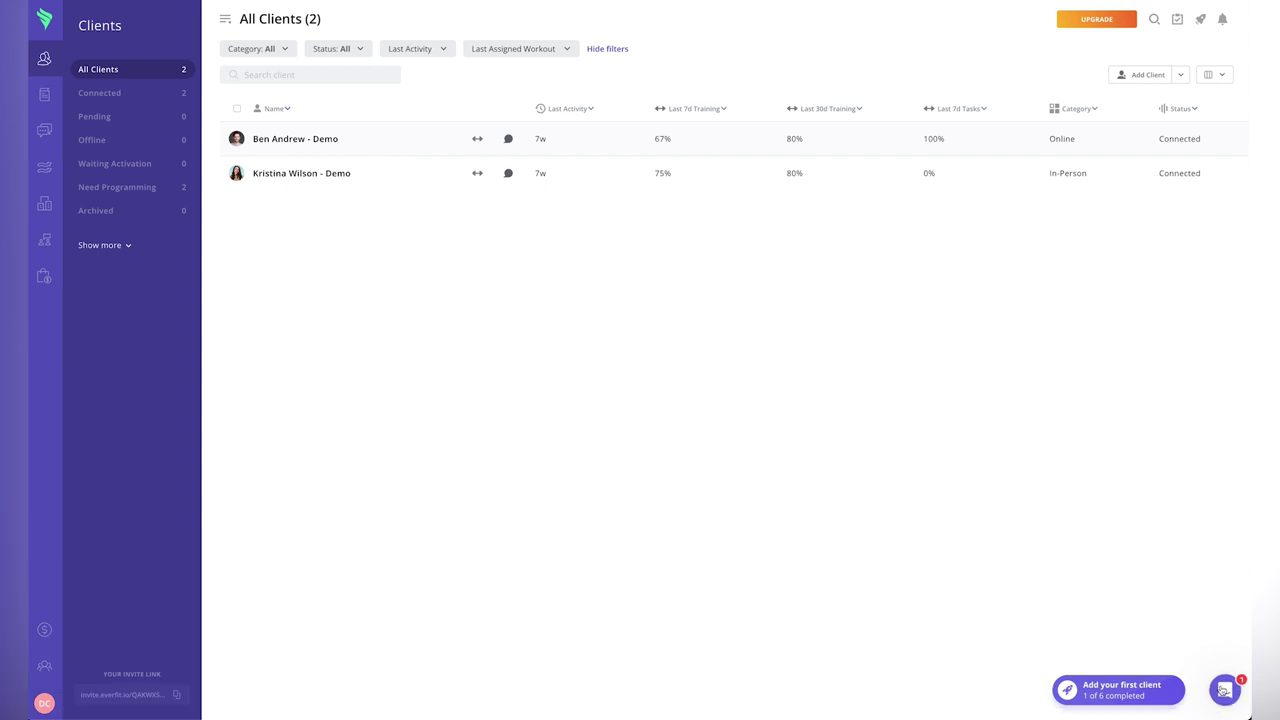
left_click(1224, 690)
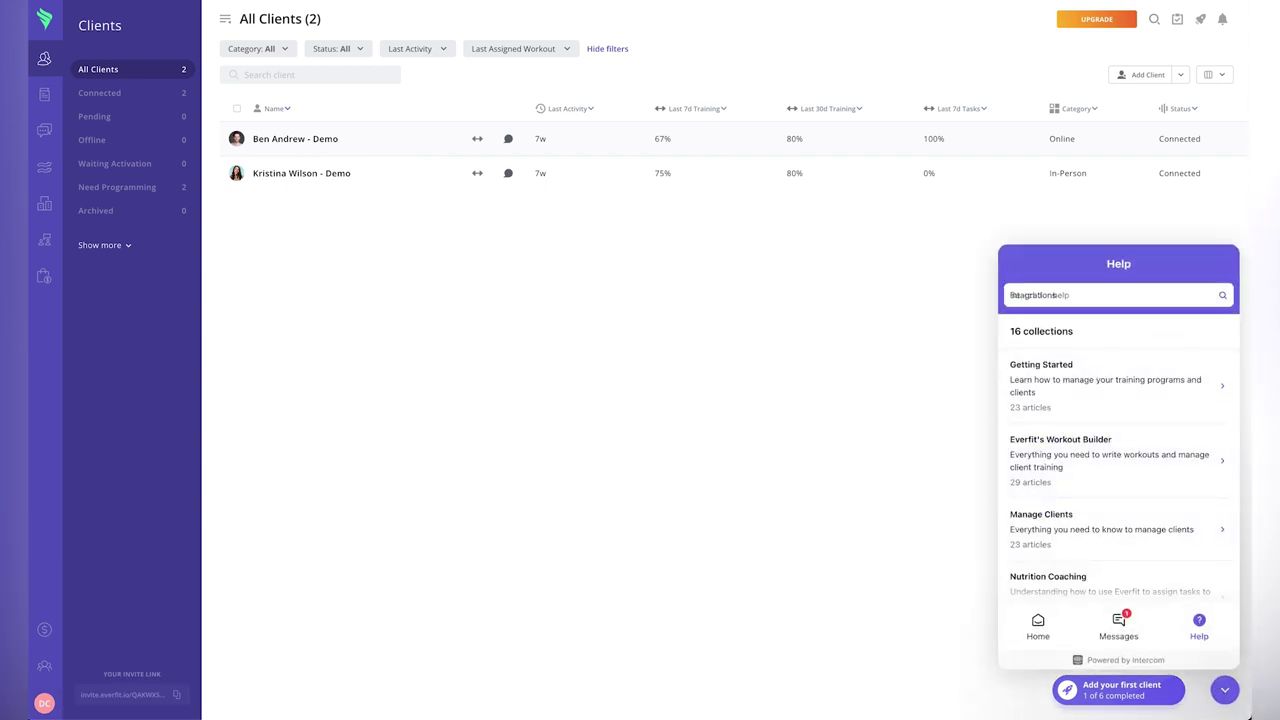
left_click(1226, 690)
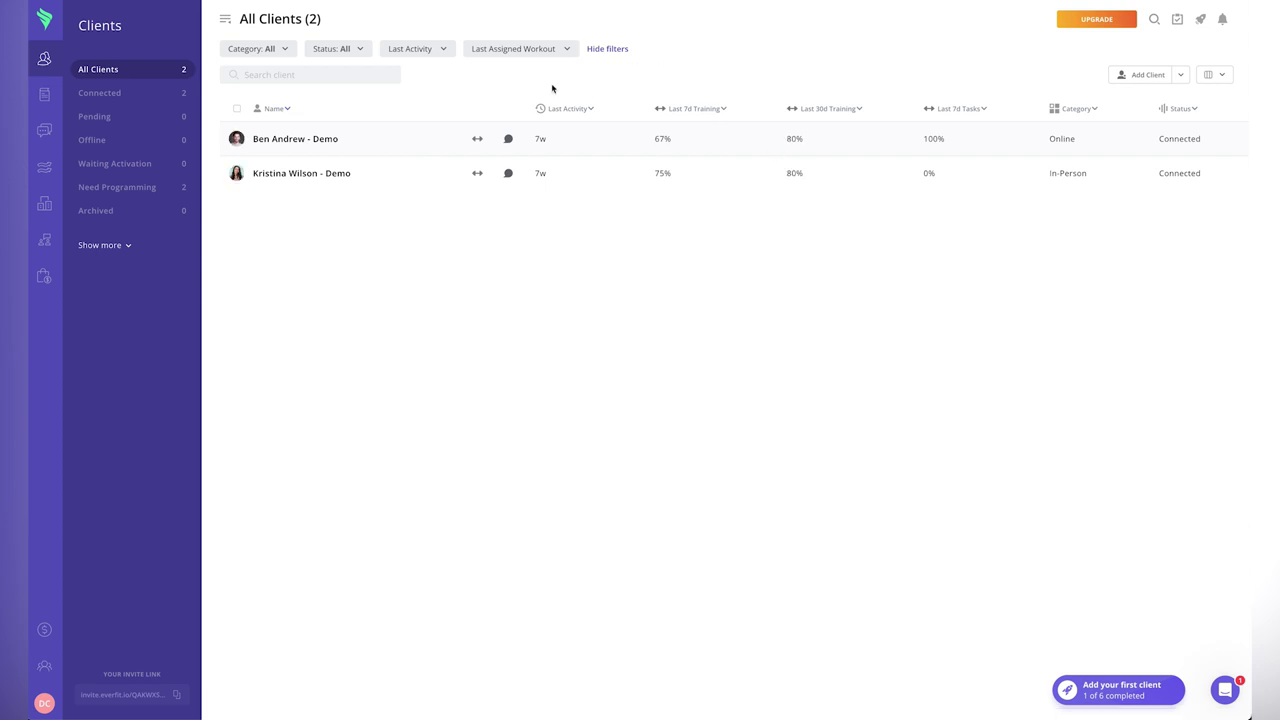
left_click(296, 142)
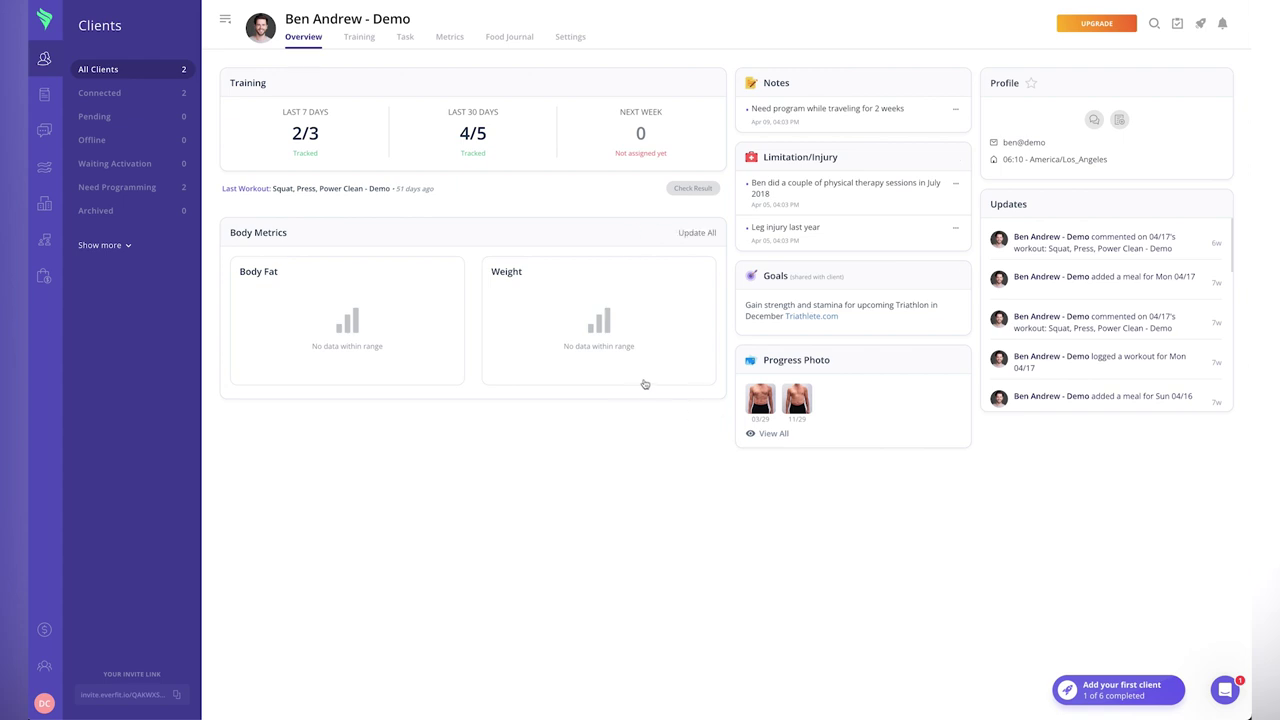
View the client's Training, Task, Metrics, Food Journal and Settings tabs in turn
left_click(359, 37)
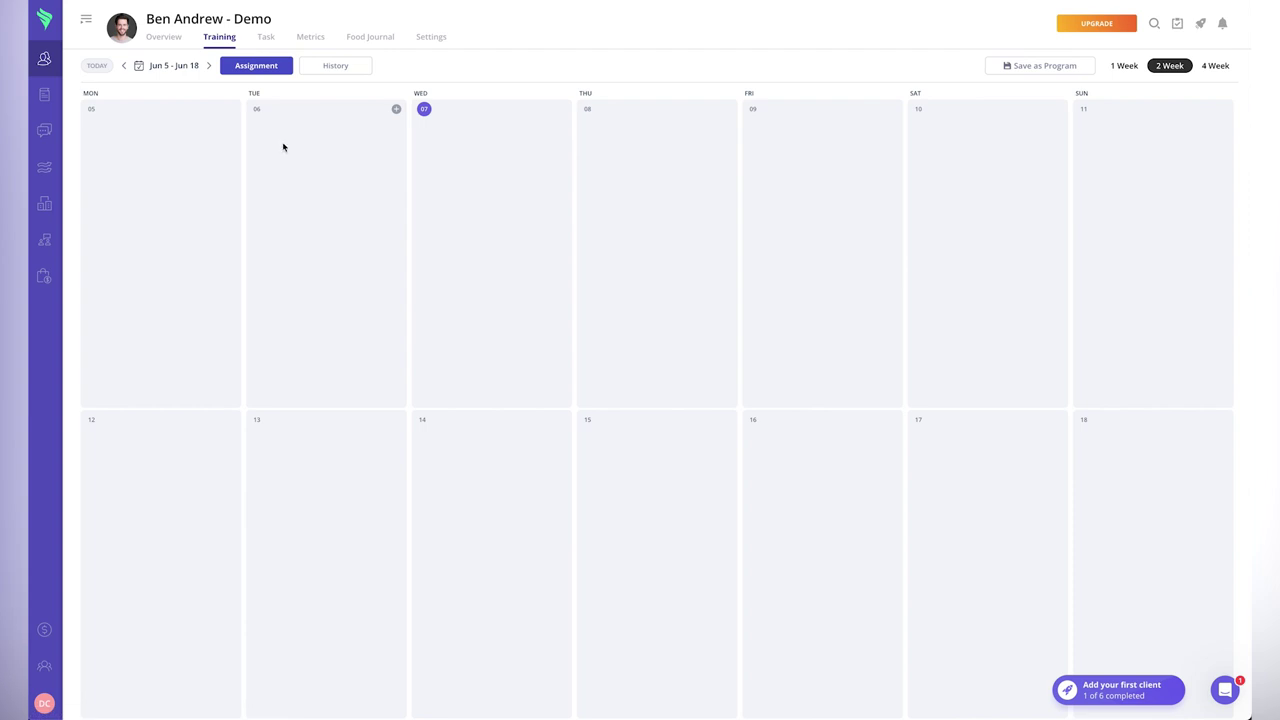
left_click(266, 37)
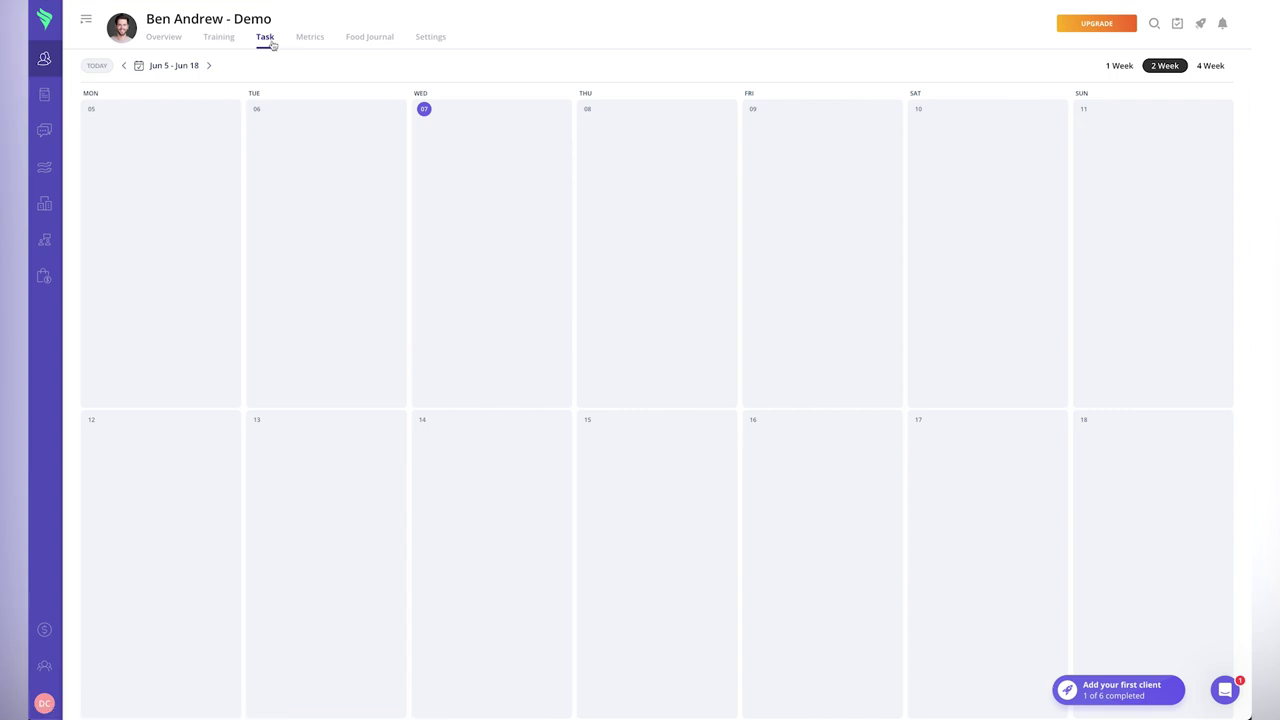
left_click(312, 39)
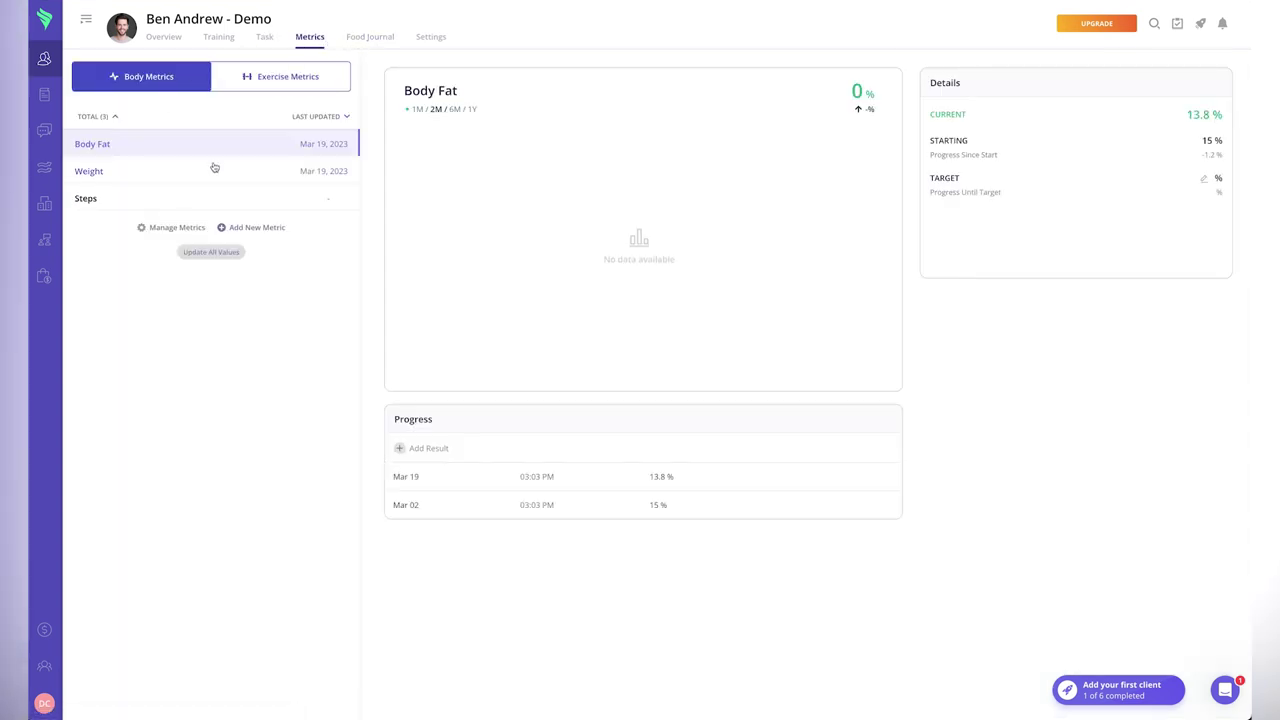
left_click(360, 44)
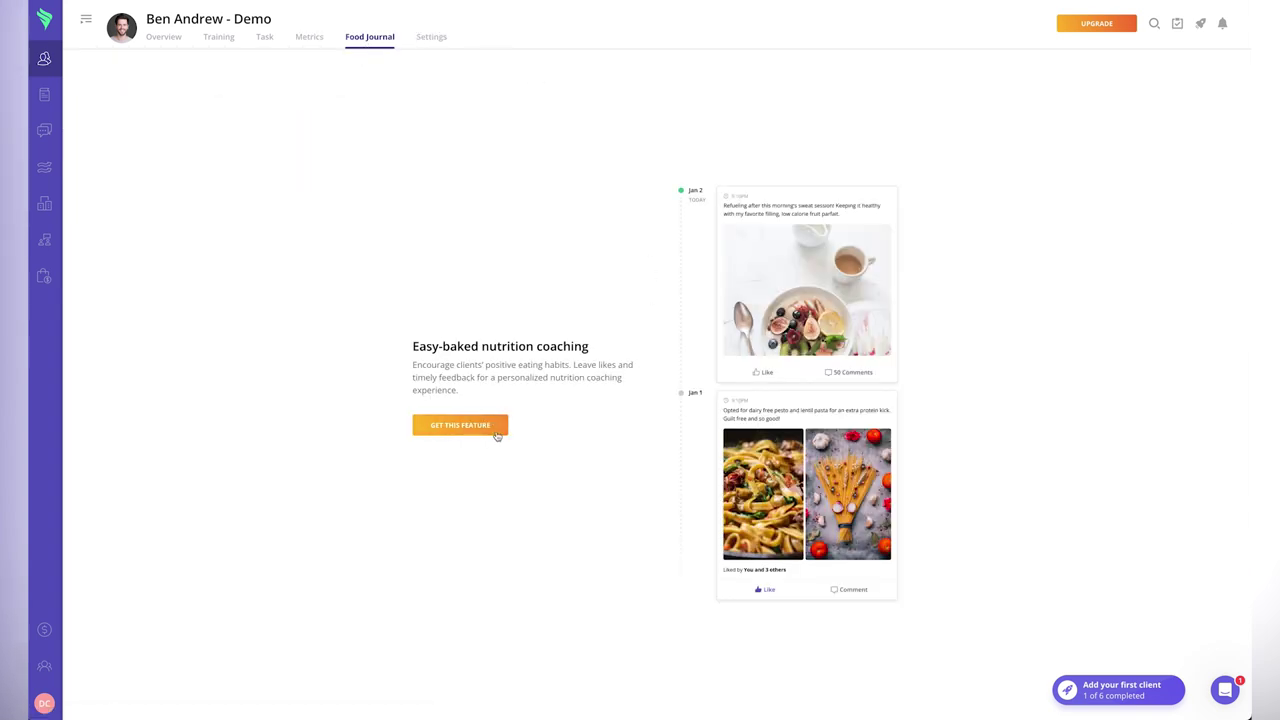
left_click(432, 38)
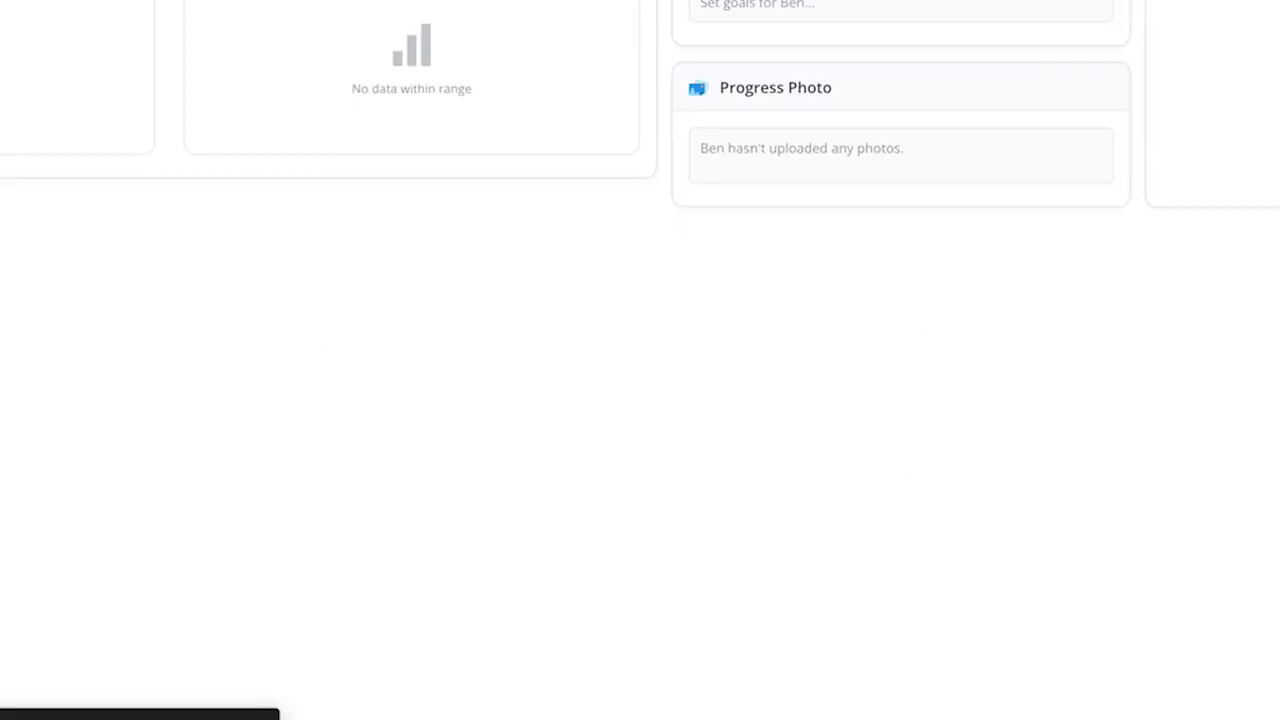
Choose Exercises from the sidebar's Library flyout to show all 1523 exercises
mouse_move(44, 94)
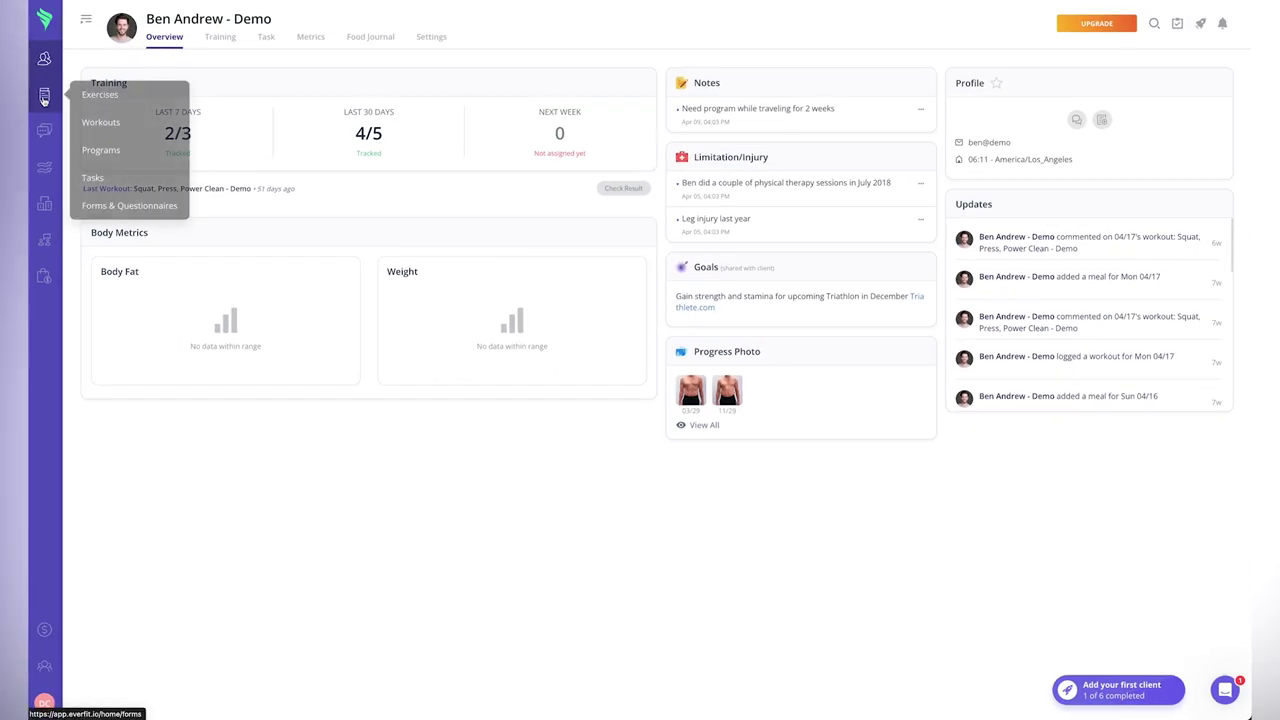
left_click(123, 100)
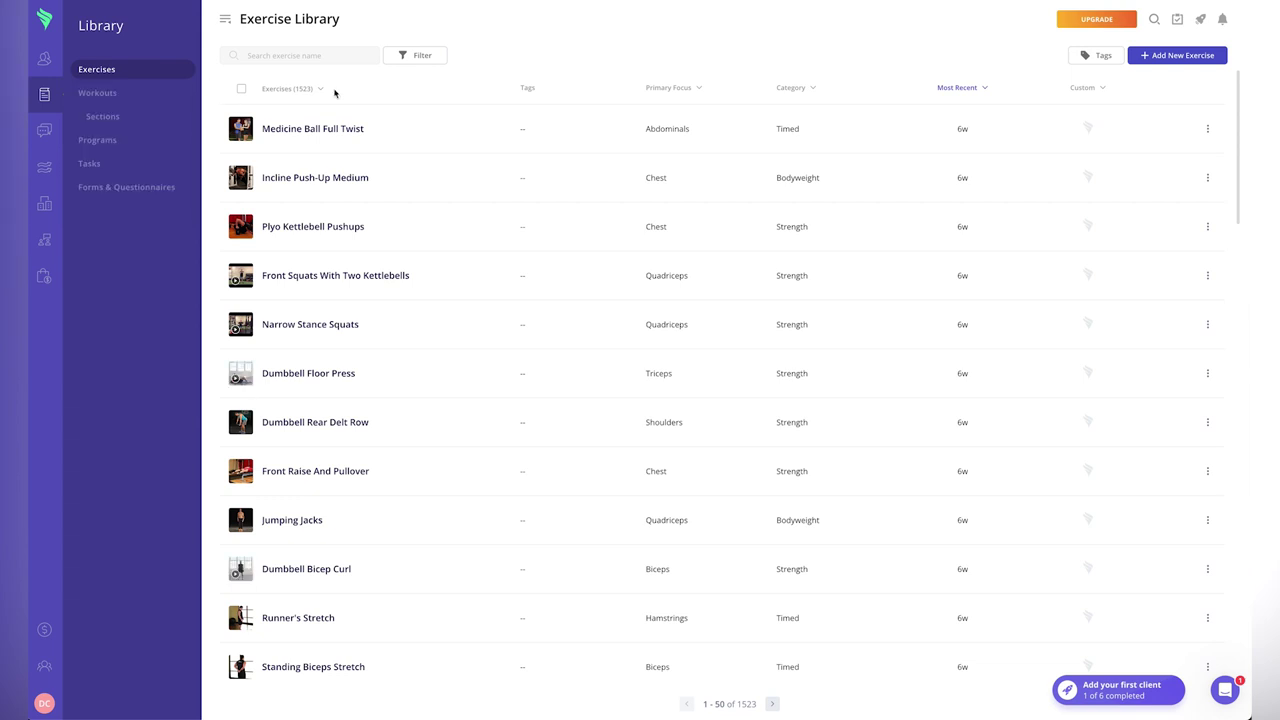
left_click(300, 133)
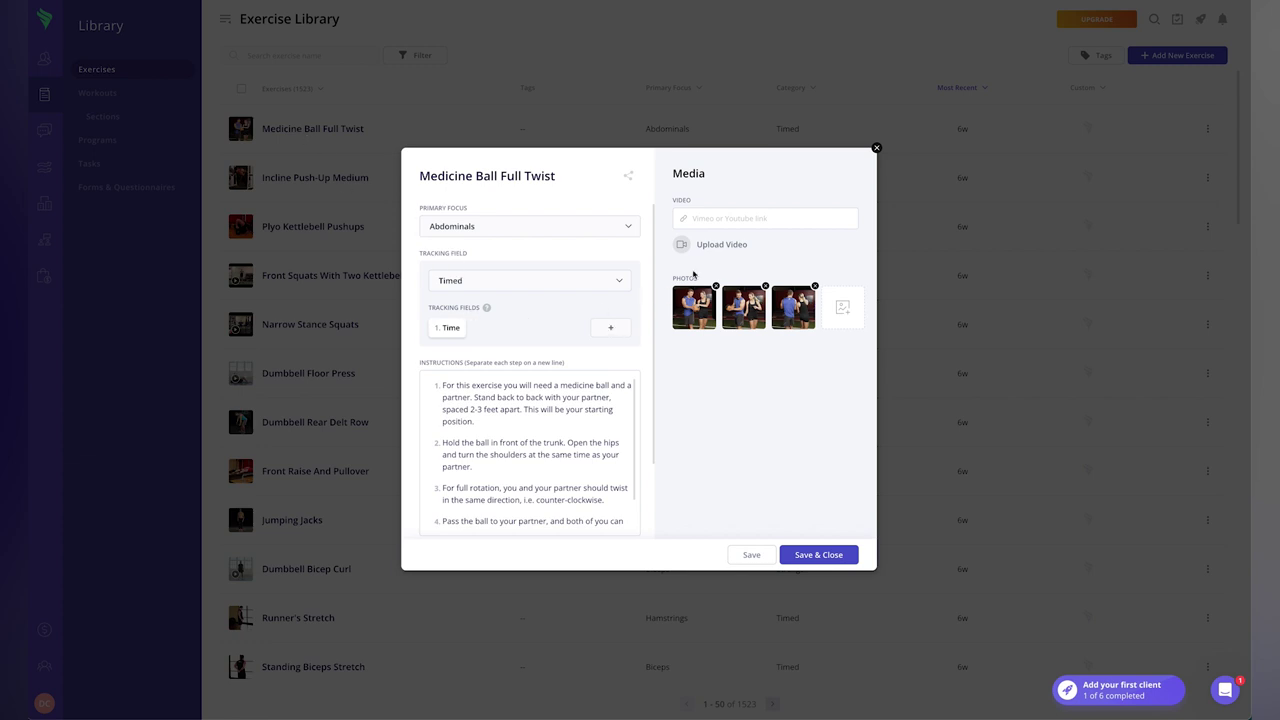
left_click(703, 214)
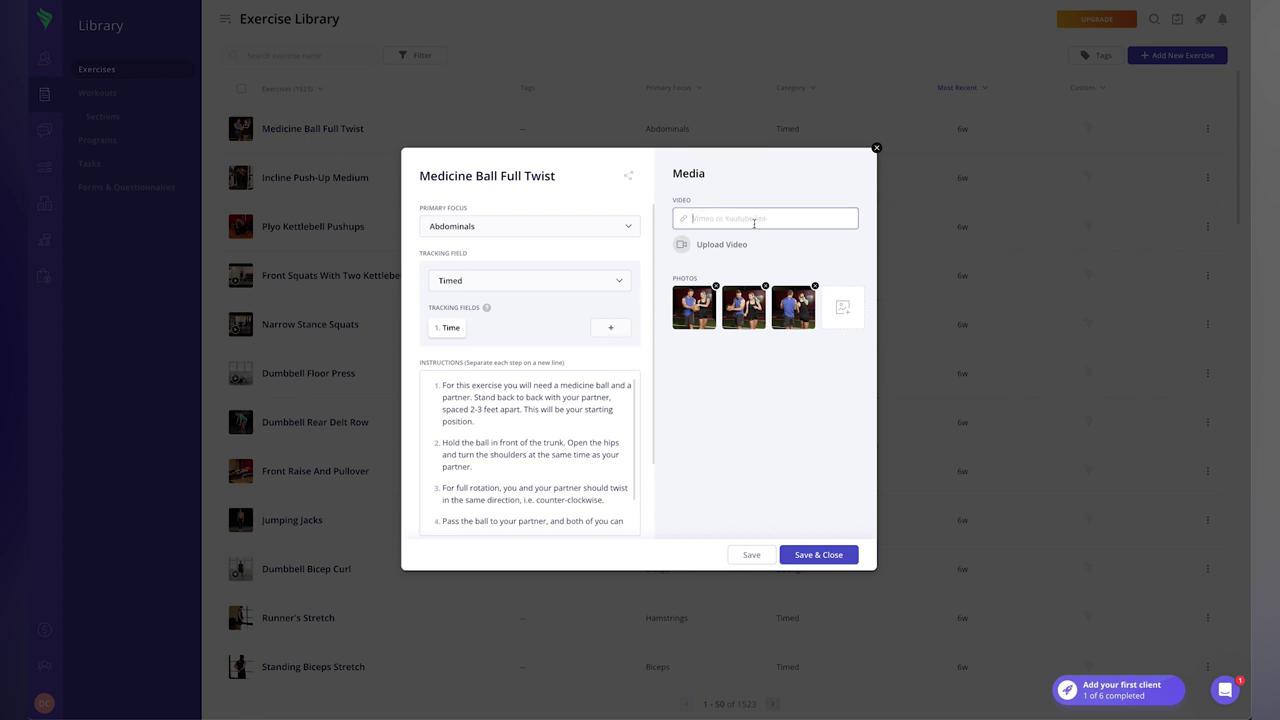
scroll(507, 350, "down", 1)
scroll(535, 380, "down", 1)
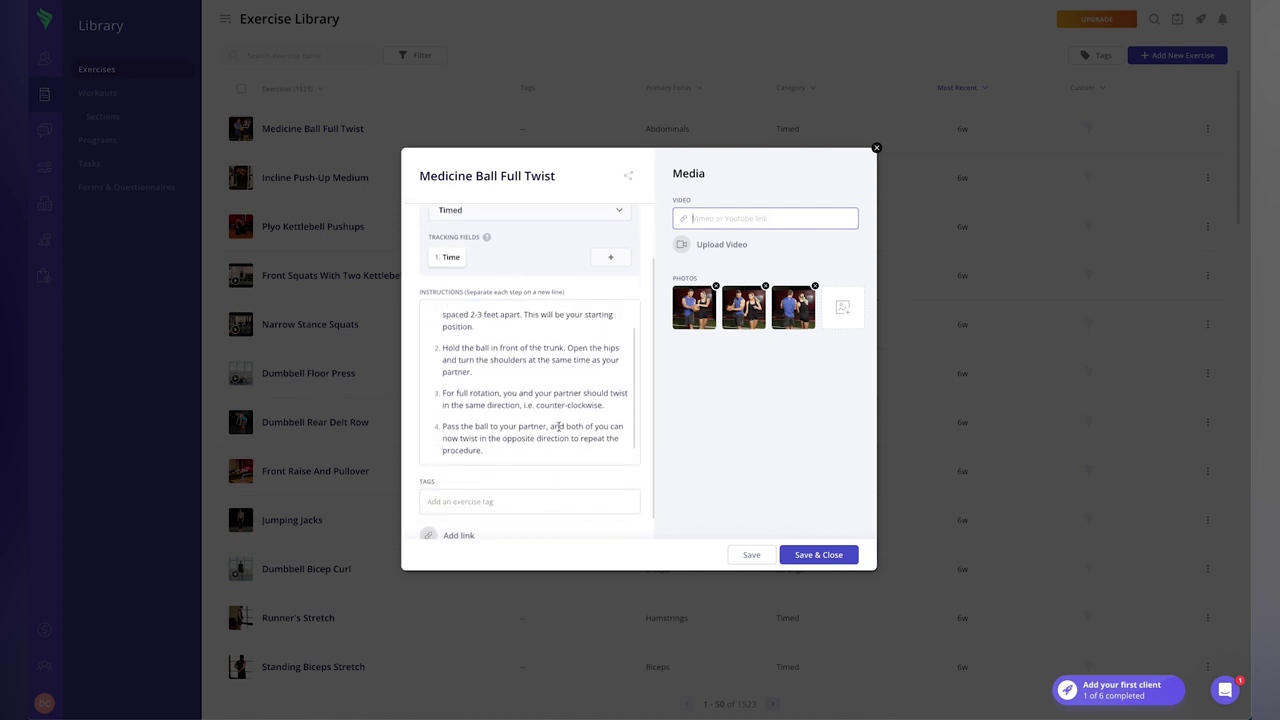
left_click(700, 140)
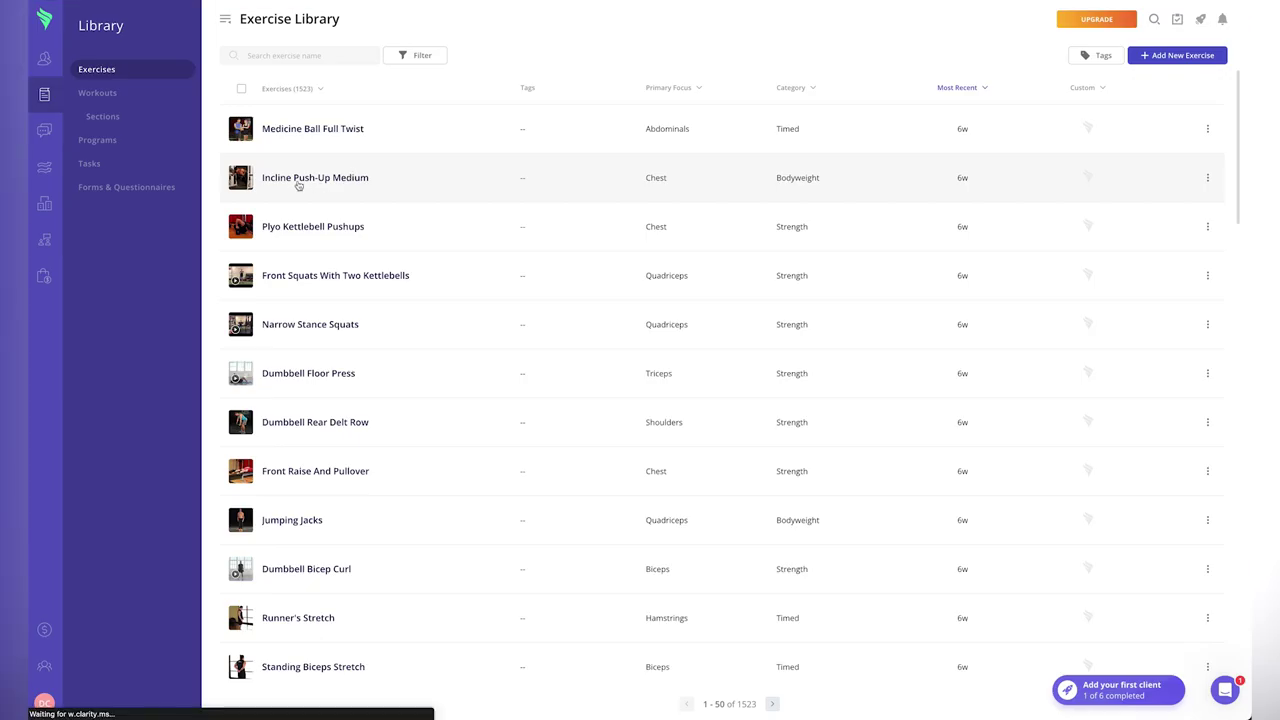
left_click(298, 182)
left_click(757, 217)
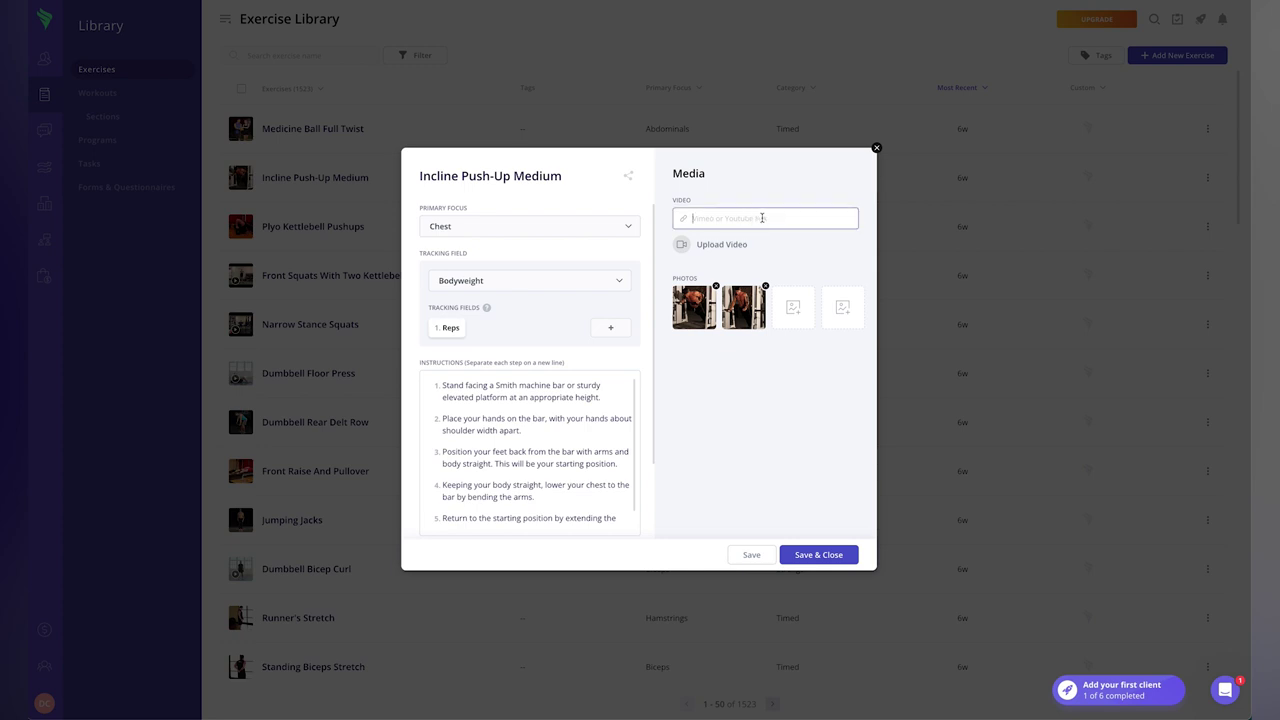
left_click(876, 148)
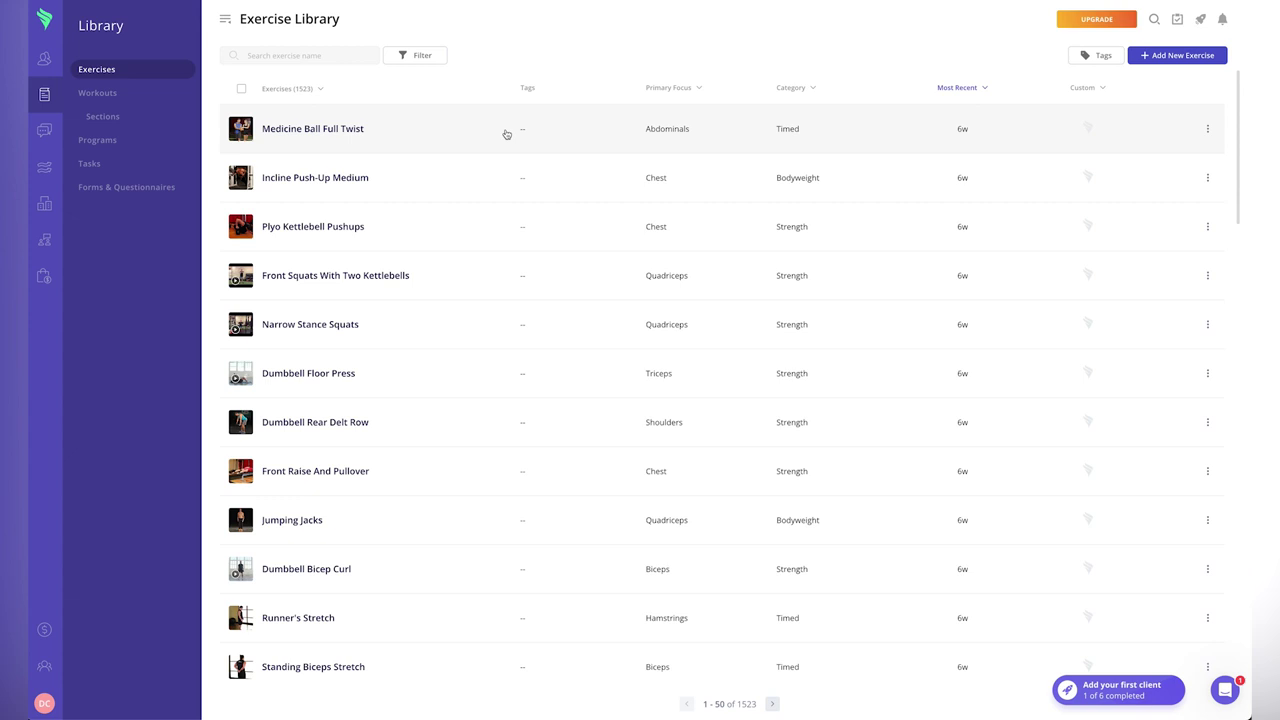
scroll(449, 329, "down", 2)
scroll(420, 370, "down", 1)
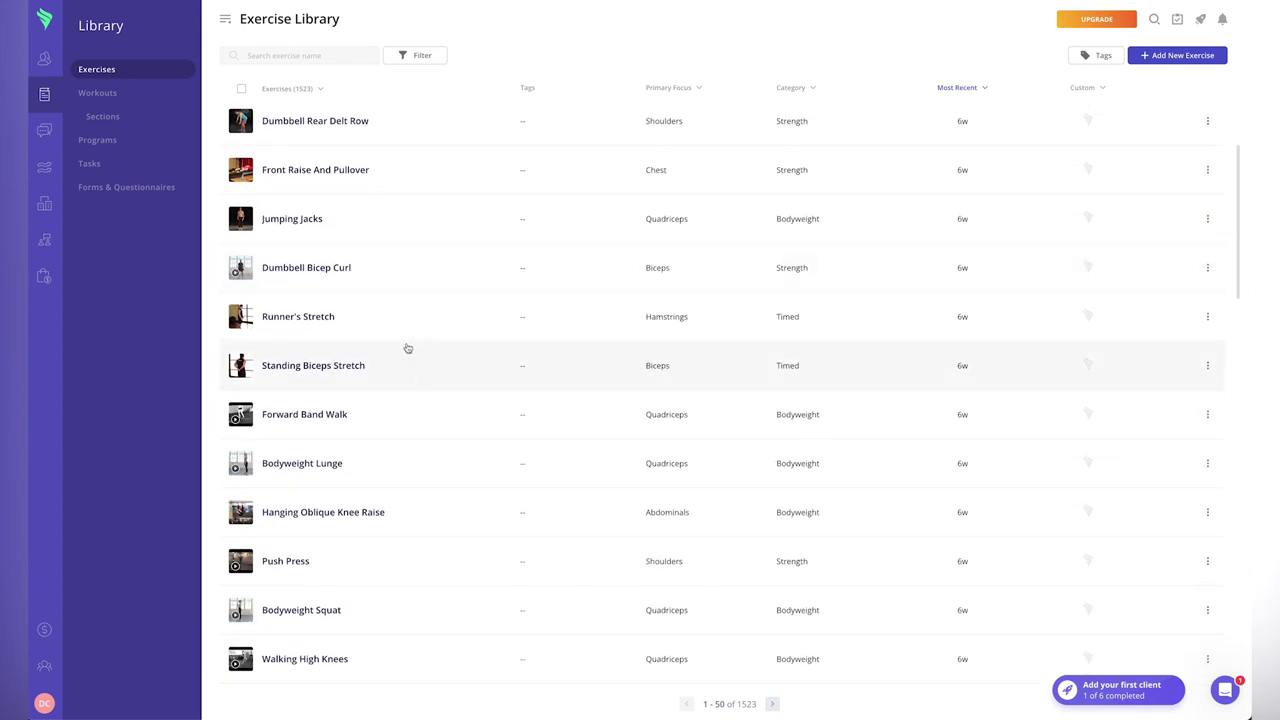
scroll(400, 352, "up", 3)
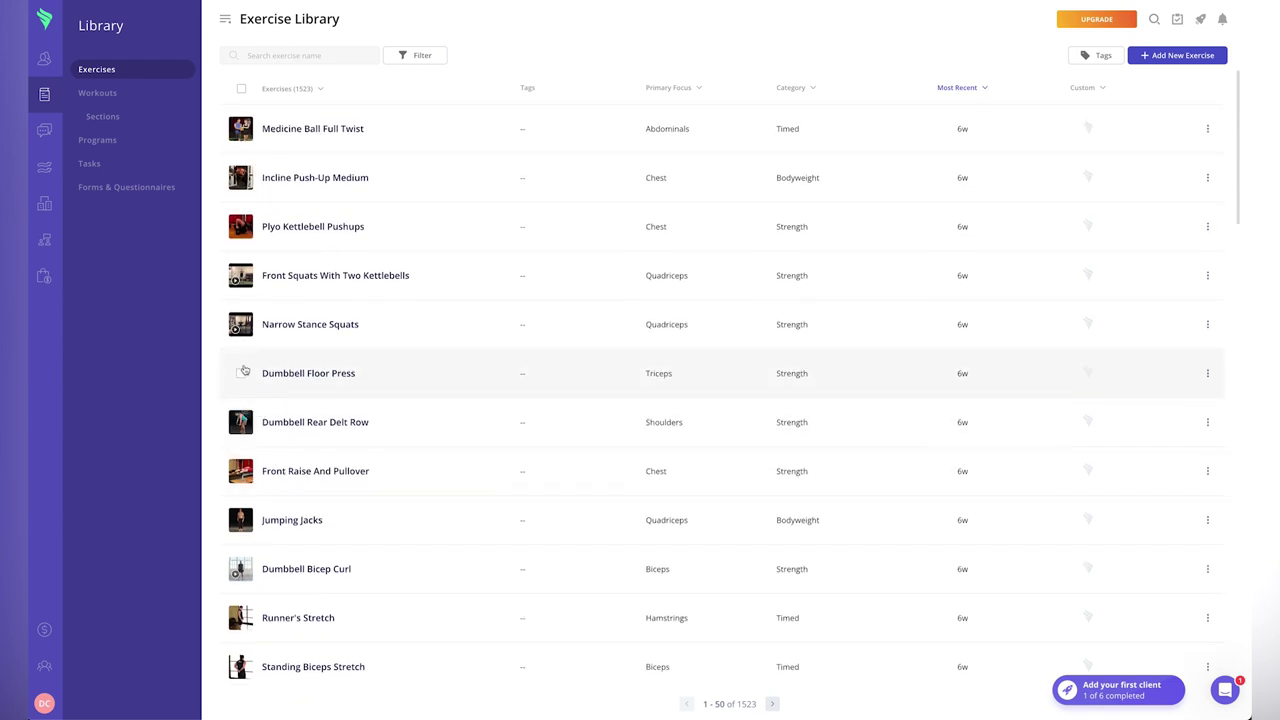
left_click(309, 325)
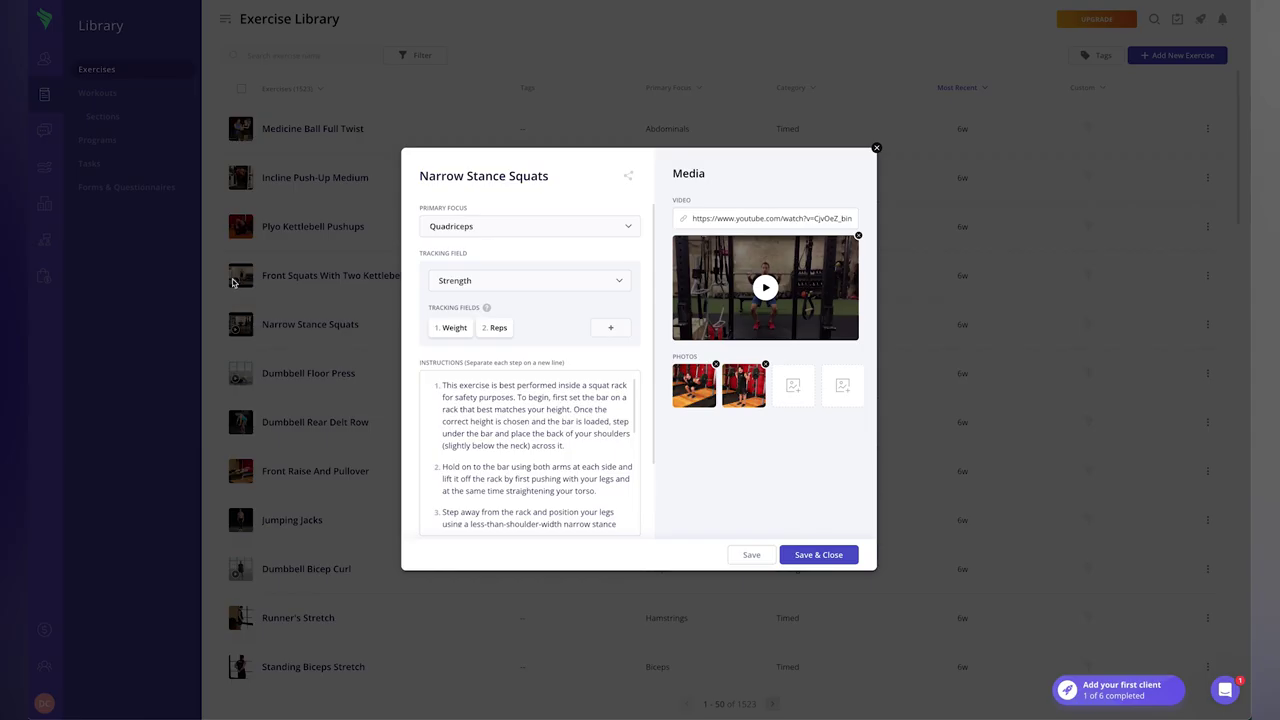
left_click(876, 148)
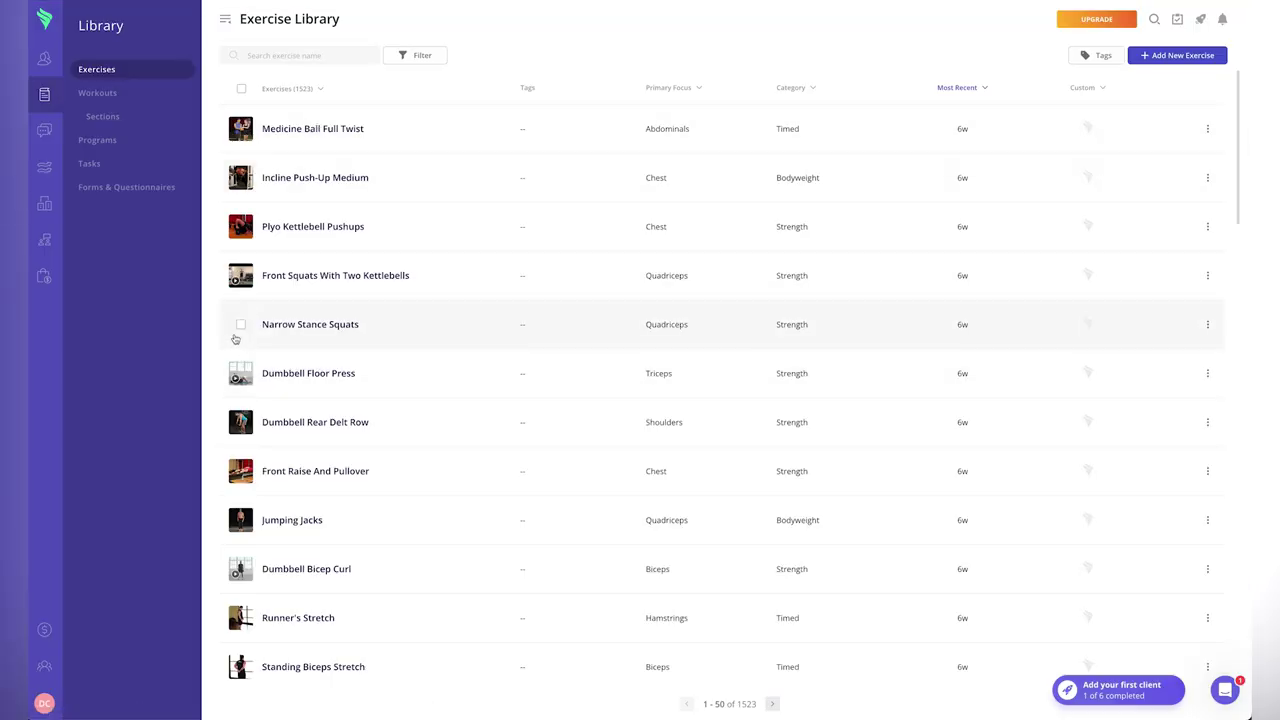
scroll(235, 339, "down", 5)
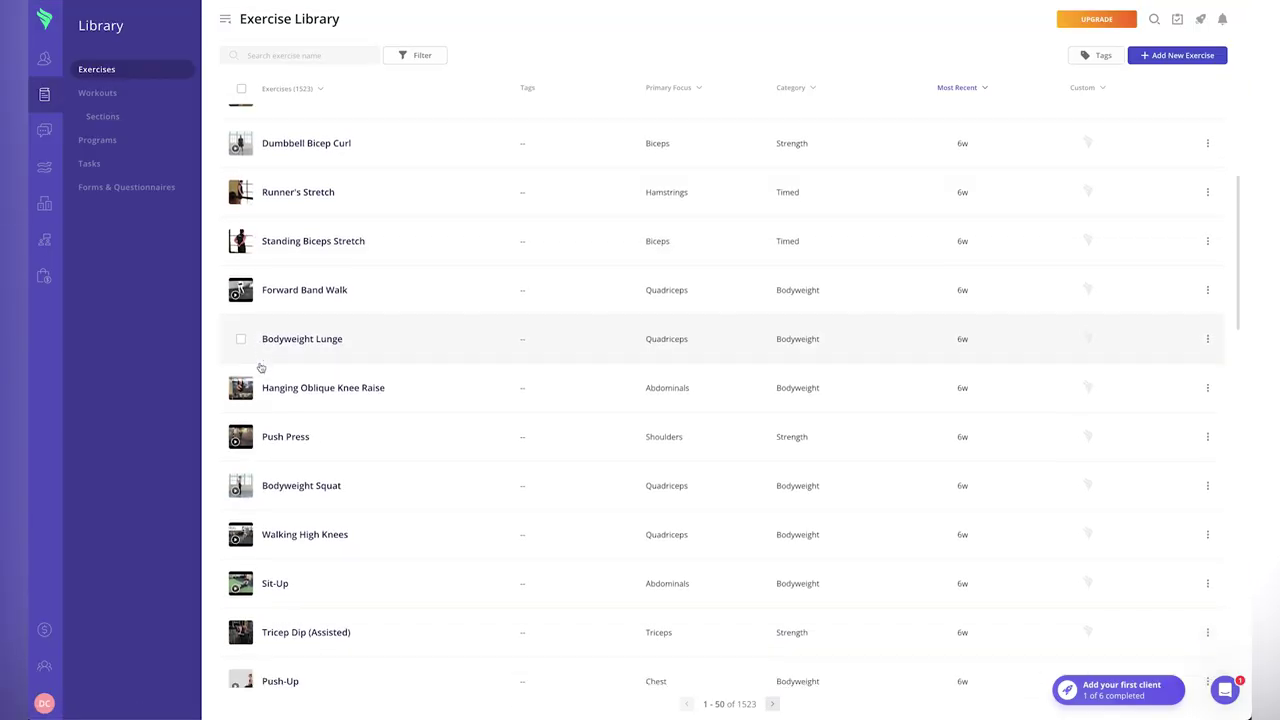
scroll(286, 407, "down", 2)
scroll(317, 380, "down", 3)
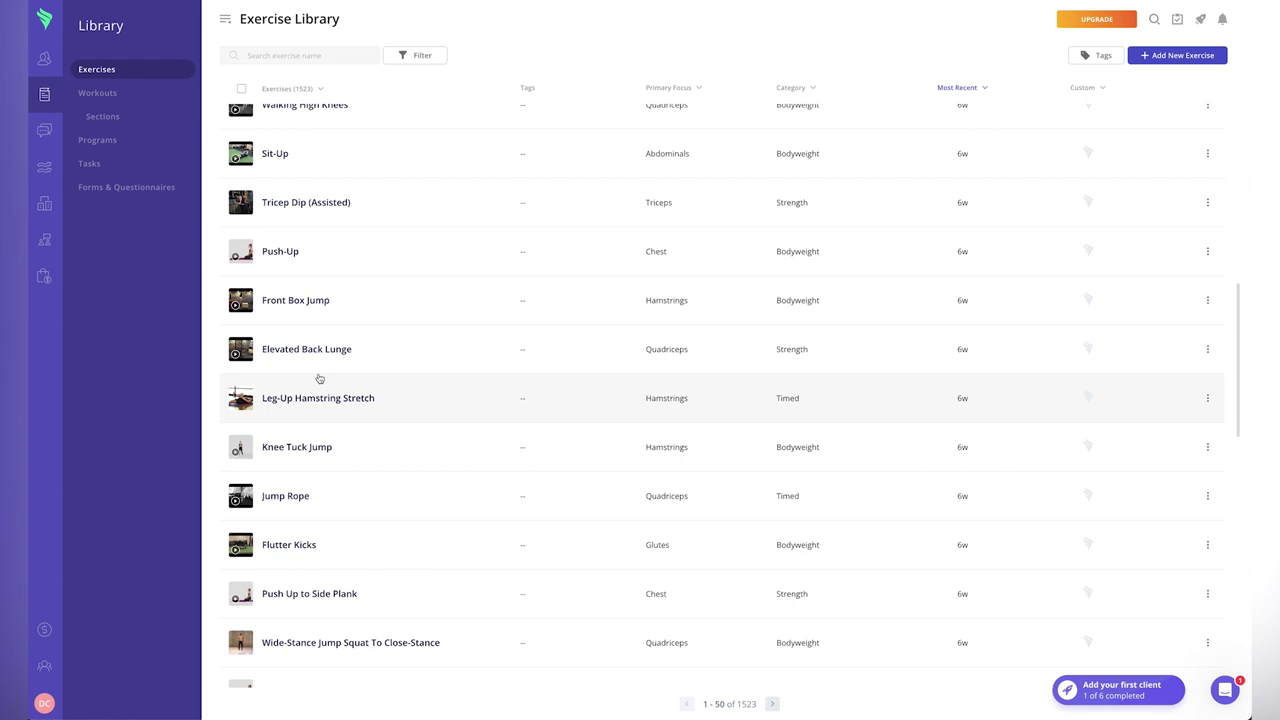
scroll(340, 372, "down", 1)
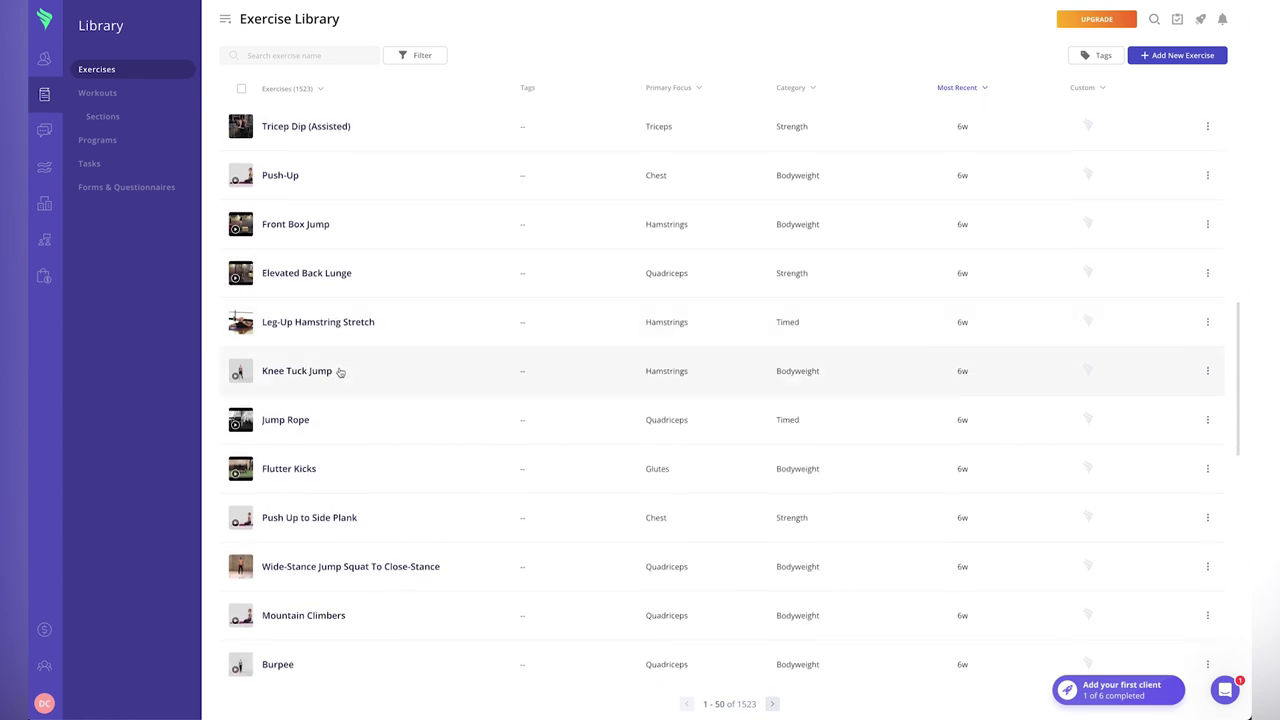
scroll(342, 378, "up", 3)
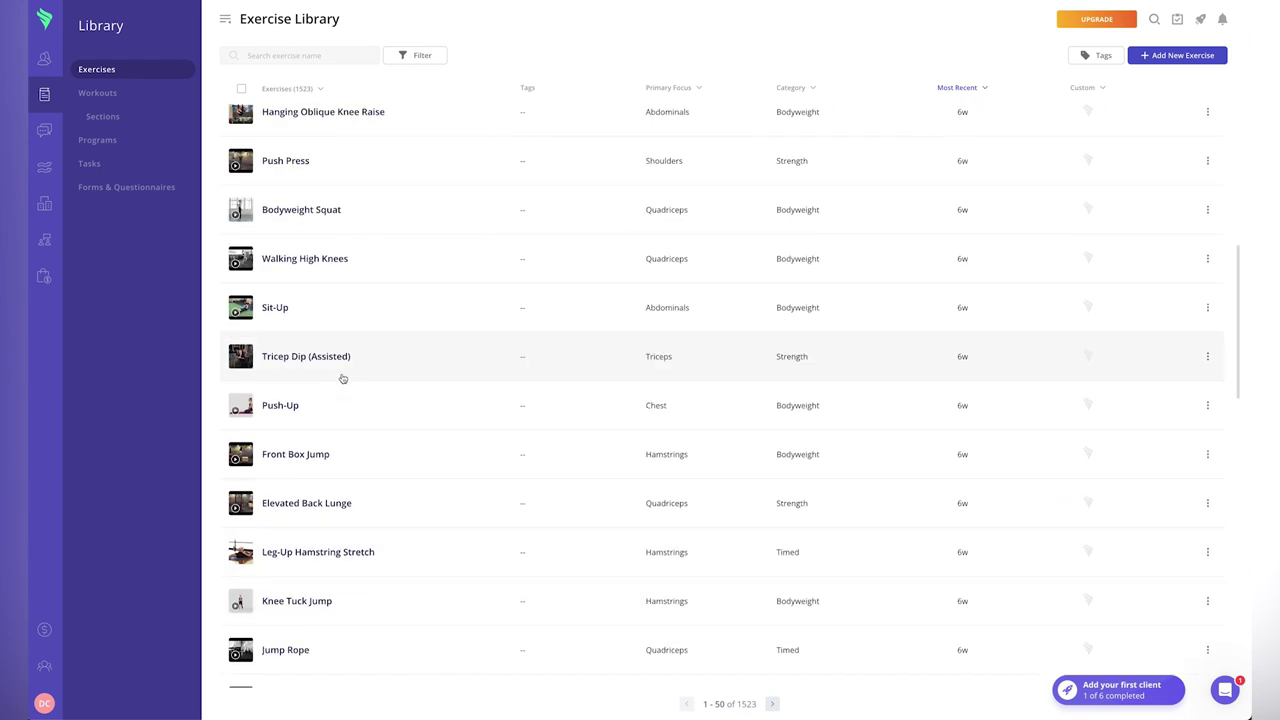
scroll(400, 370, "up", 9)
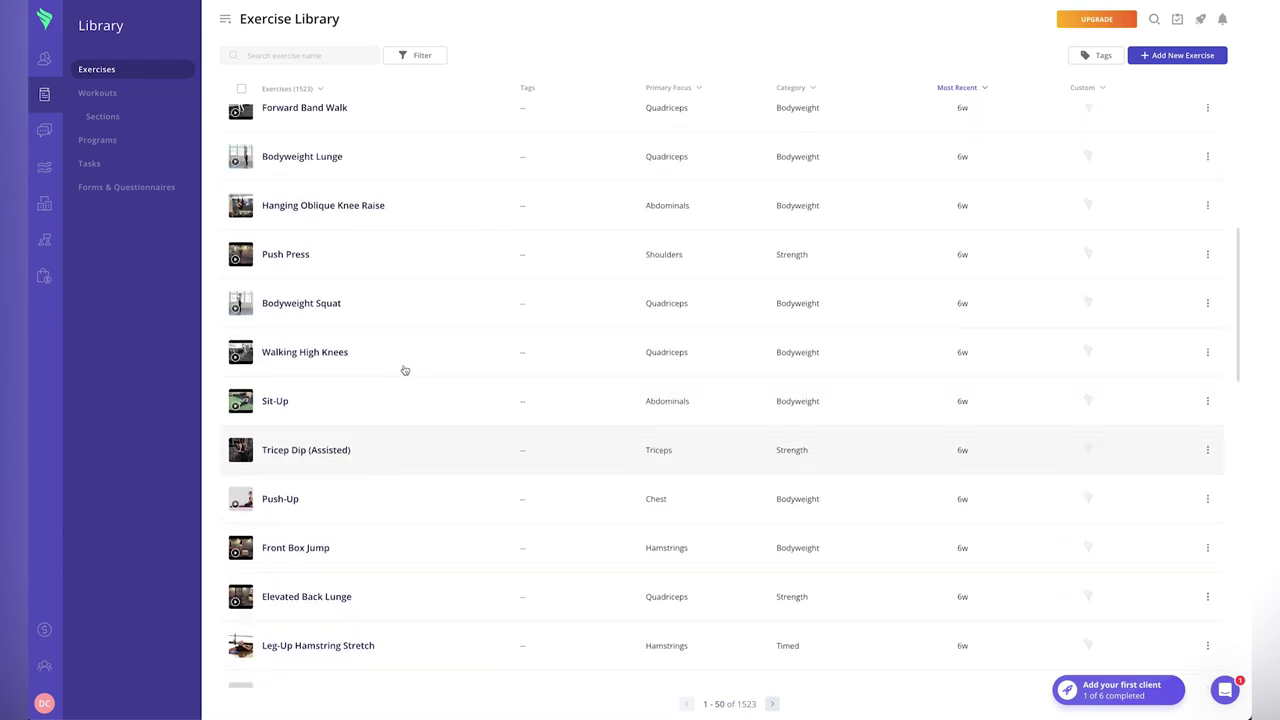